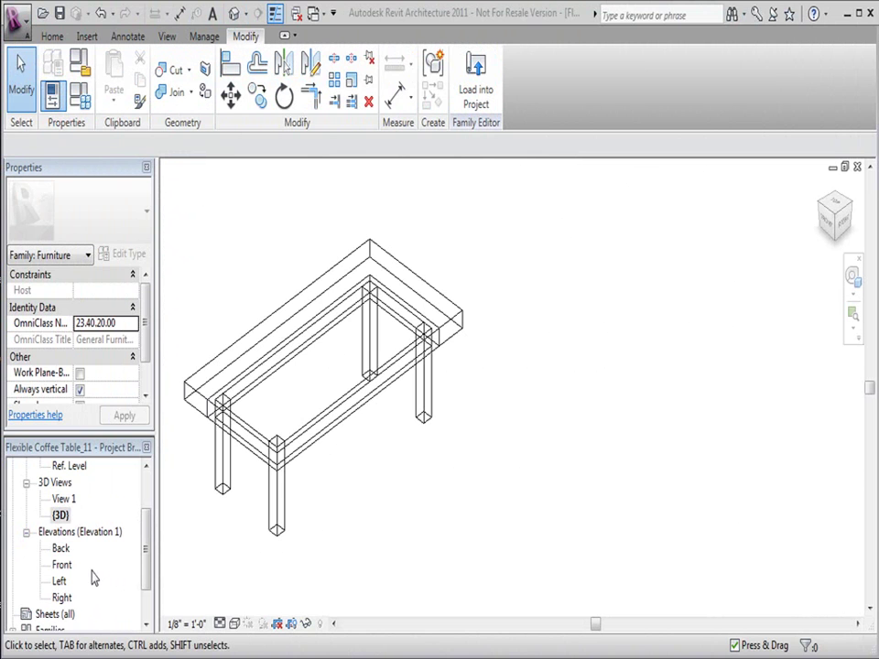
# - Switch to the Front elevation and zoom and pan to frame the table and reference level
pyautogui.doubleClick(63, 565)
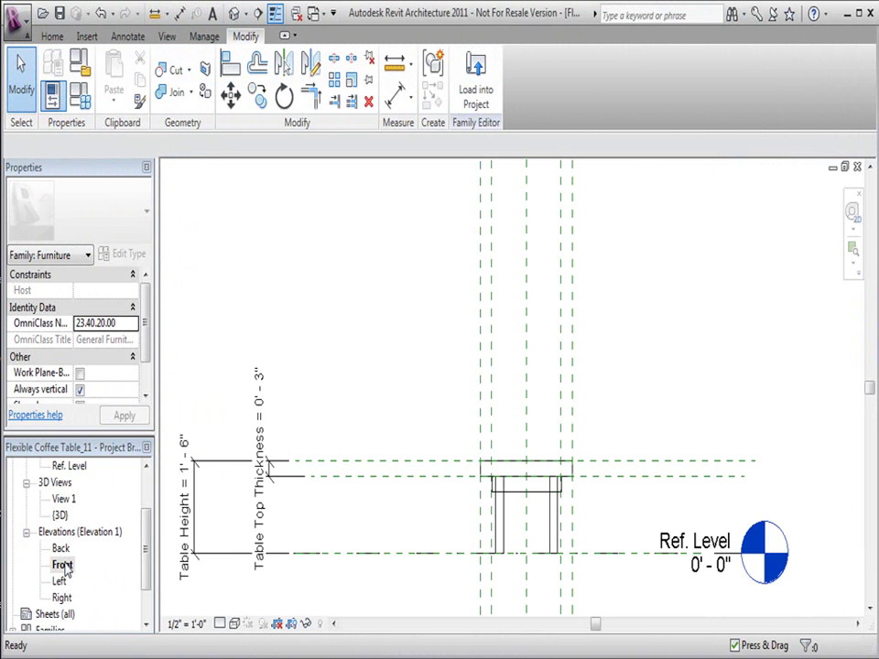
pyautogui.scroll(1, 436, 512)
pyautogui.scroll(1, 438, 513)
pyautogui.scroll(2, 441, 513)
pyautogui.moveTo(441, 514); pyautogui.dragTo(362, 415, button='middle')
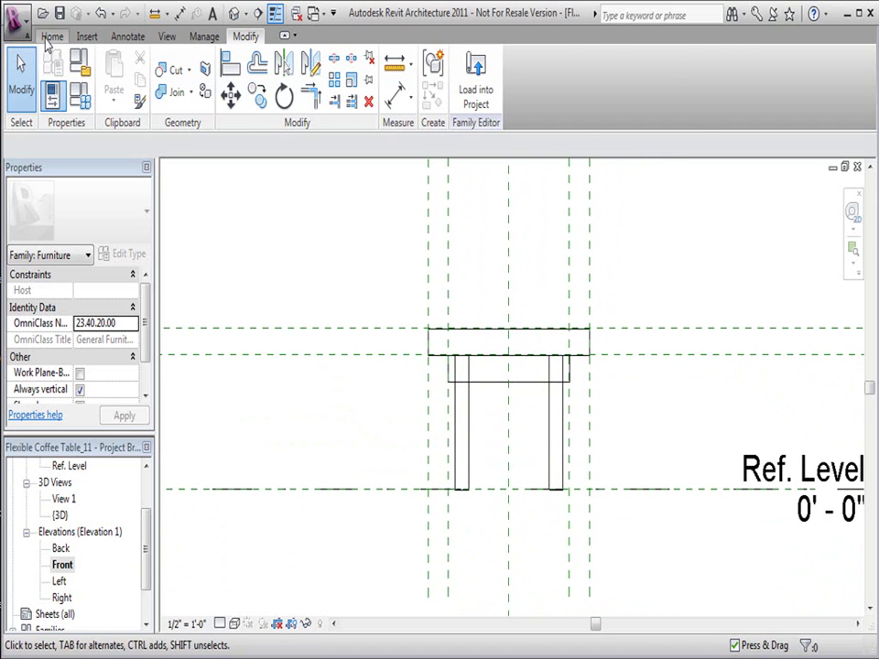
# - Draw a horizontal reference plane across the table legs
pyautogui.click(51, 37)
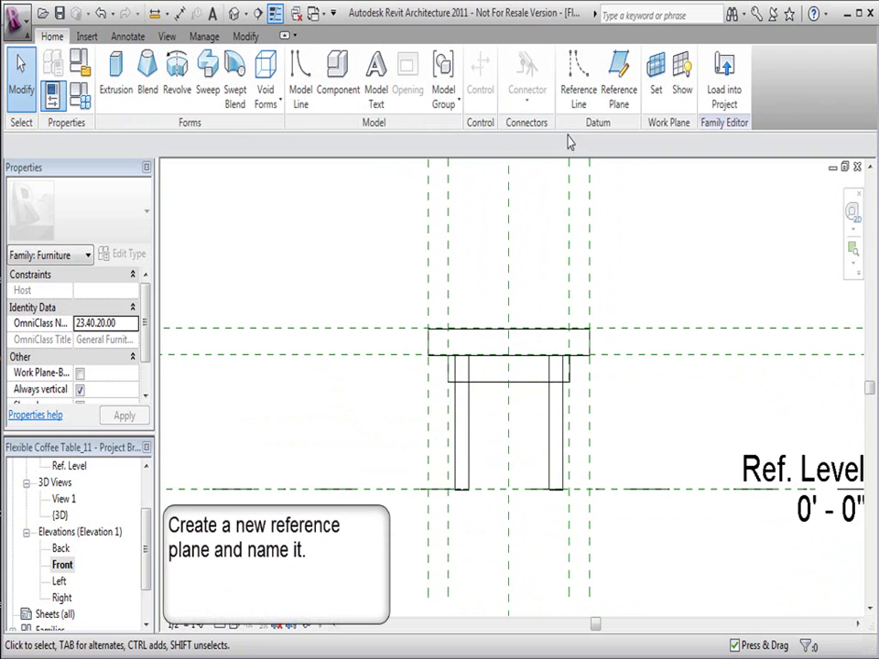
pyautogui.click(618, 80)
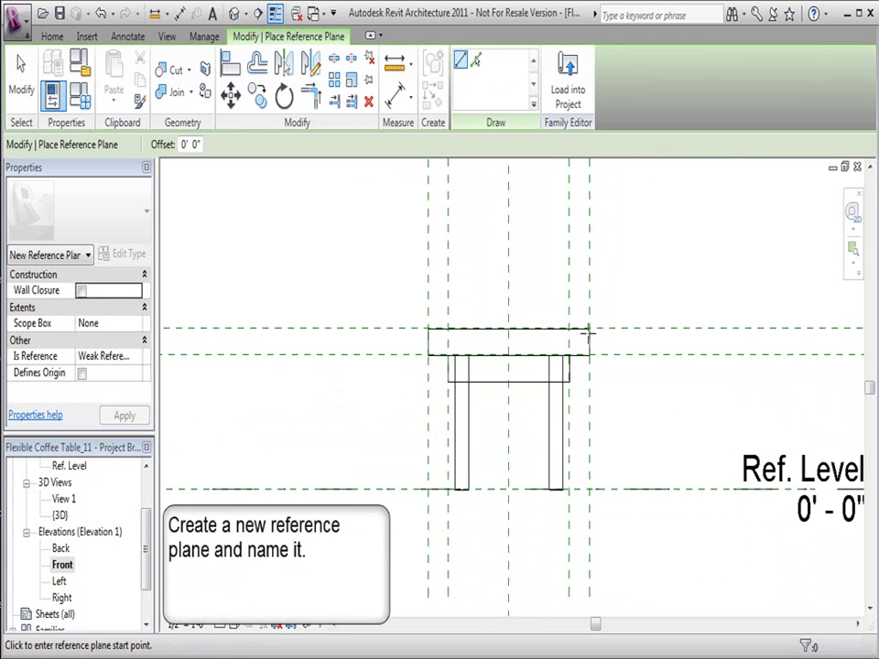
pyautogui.click(406, 428)
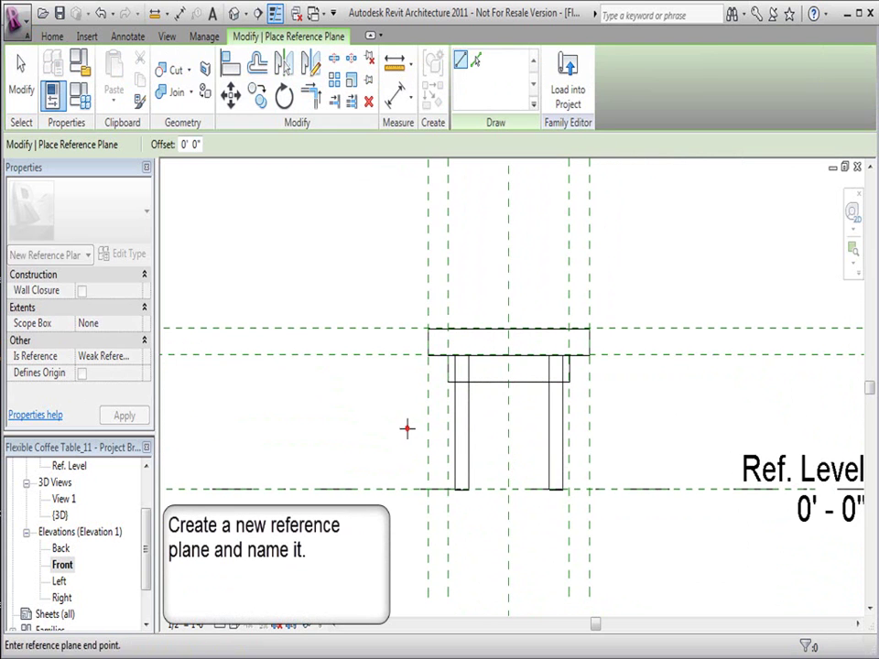
pyautogui.click(628, 428)
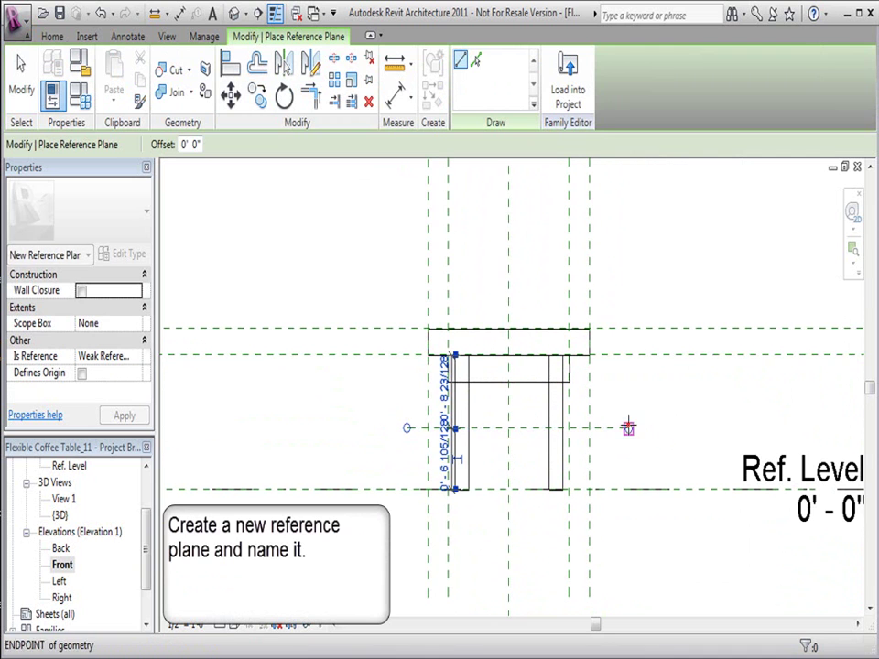
pyautogui.rightClick(668, 399)
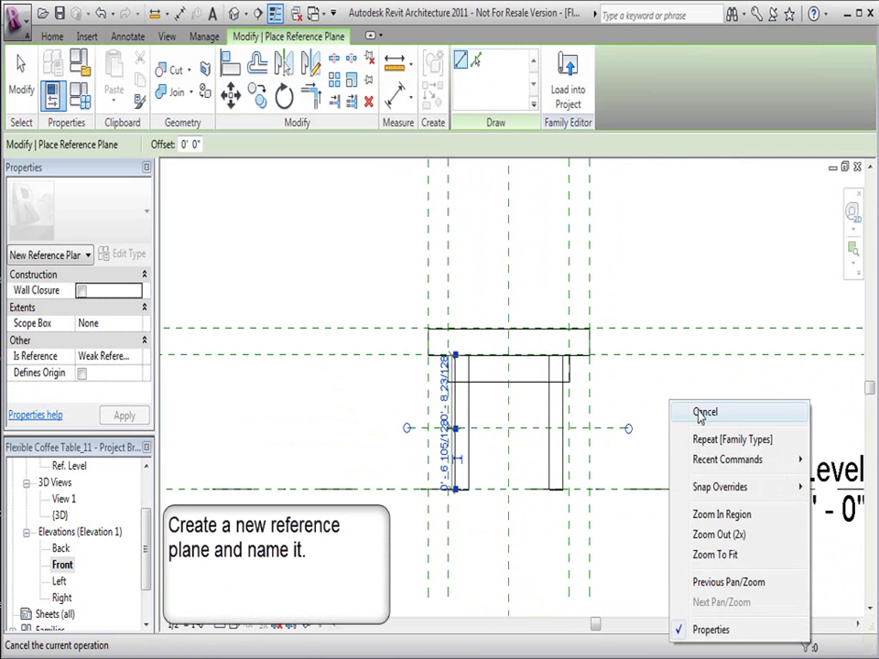
pyautogui.click(700, 414)
# - Name the new reference plane 'Top of Lower Shelve'
pyautogui.click(20, 80)
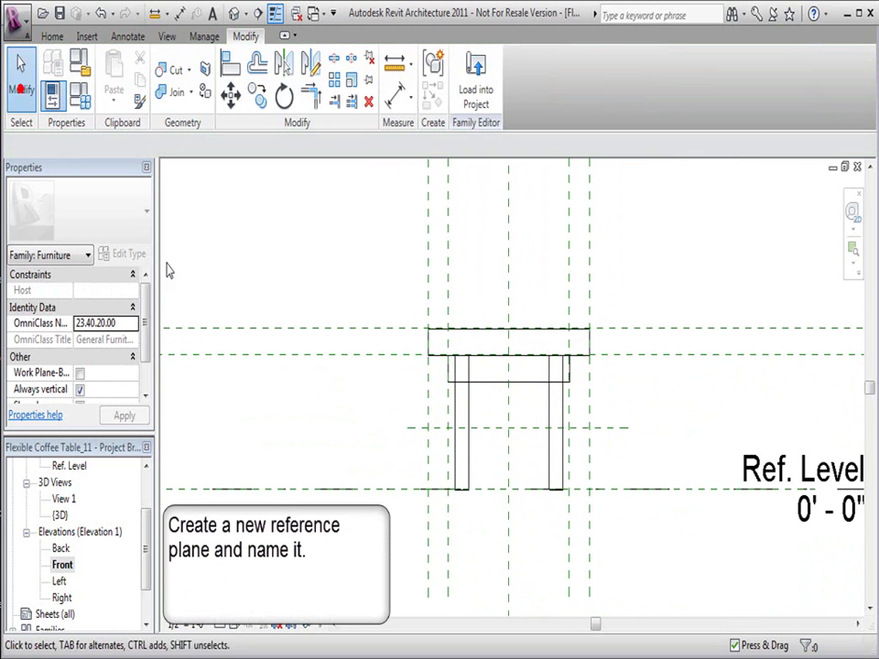
pyautogui.click(497, 429)
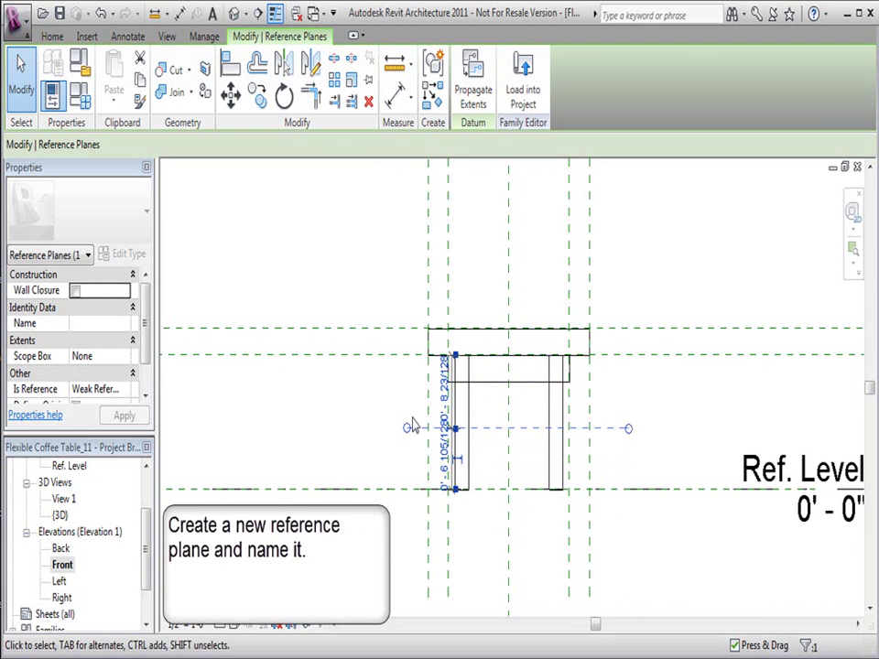
pyautogui.click(102, 322)
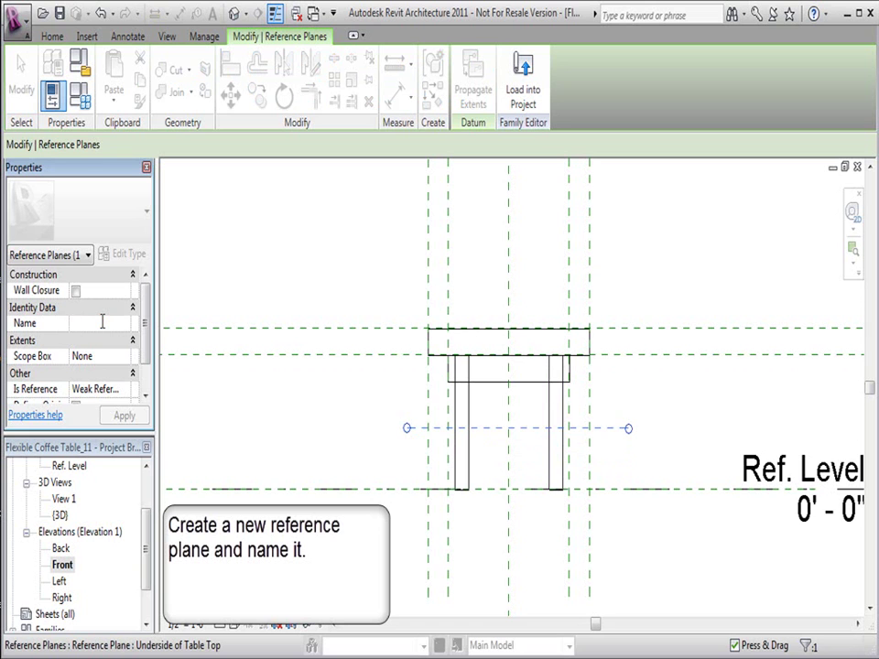
pyautogui.write('Top of Lower')
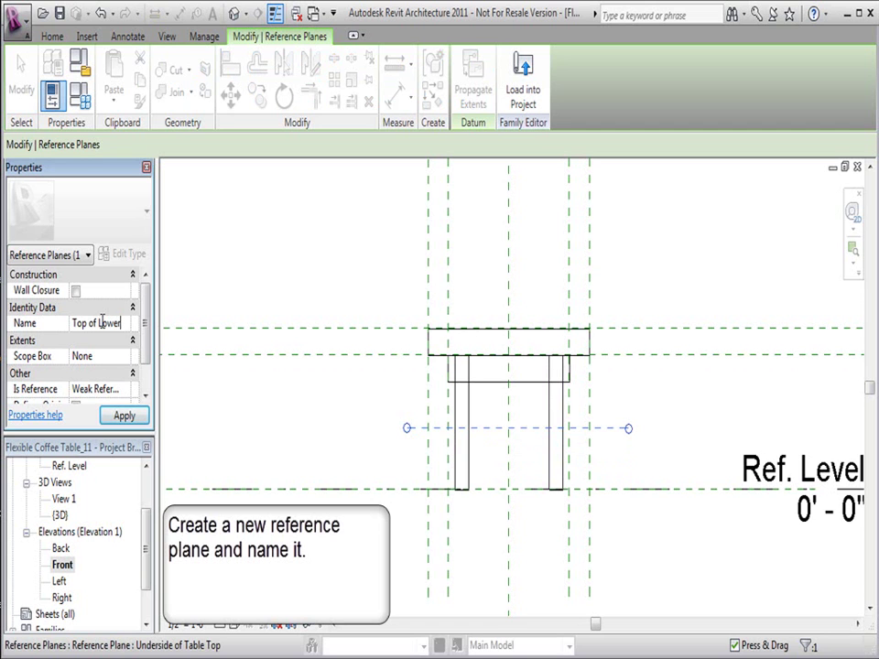
pyautogui.write(' Shelve')
pyautogui.click(124, 416)
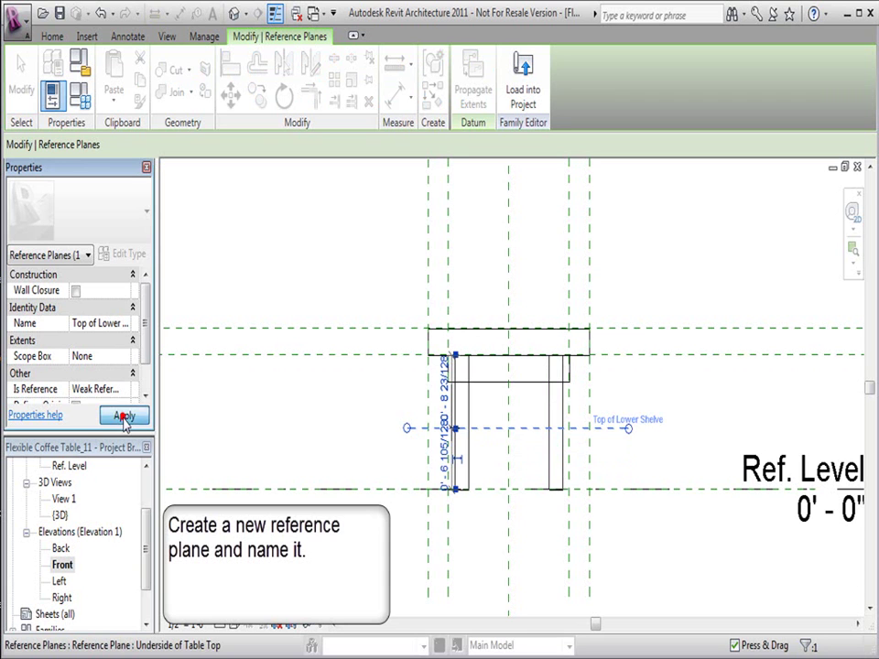
# - Add a 6 13/16" aligned dimension from Ref. Level to the Top of Lower Shelve plane
pyautogui.click(126, 37)
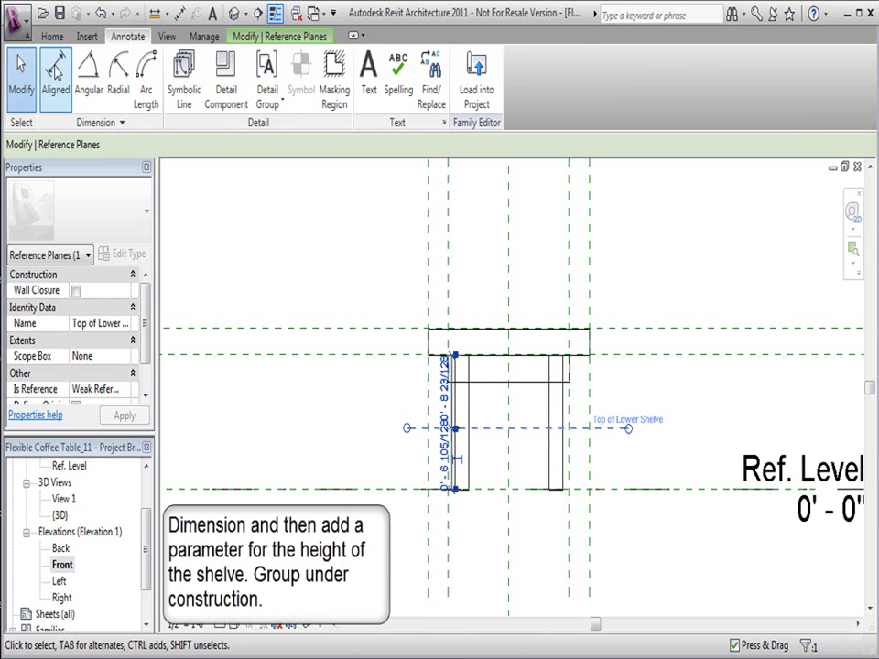
pyautogui.click(65, 81)
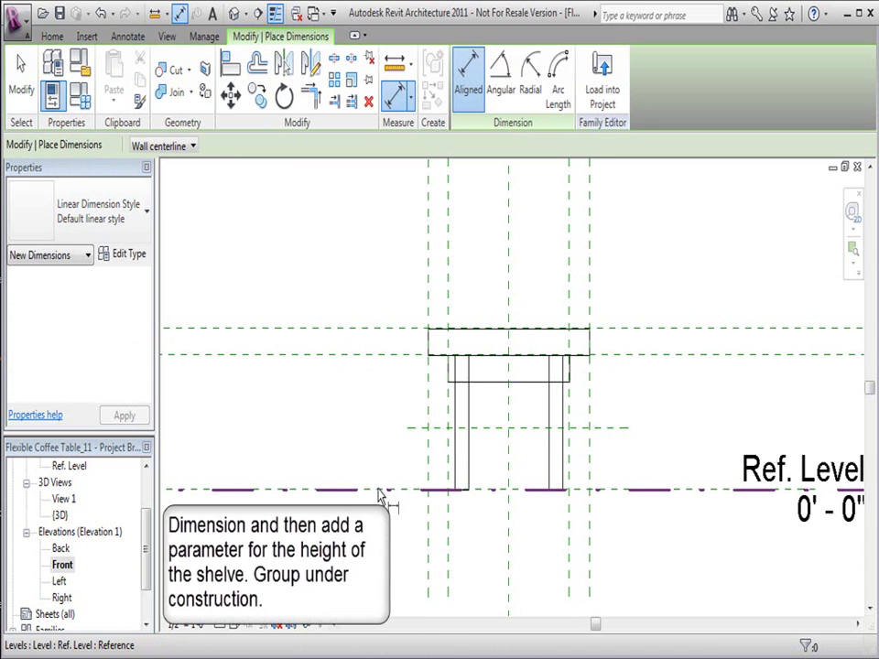
pyautogui.press('Tab')
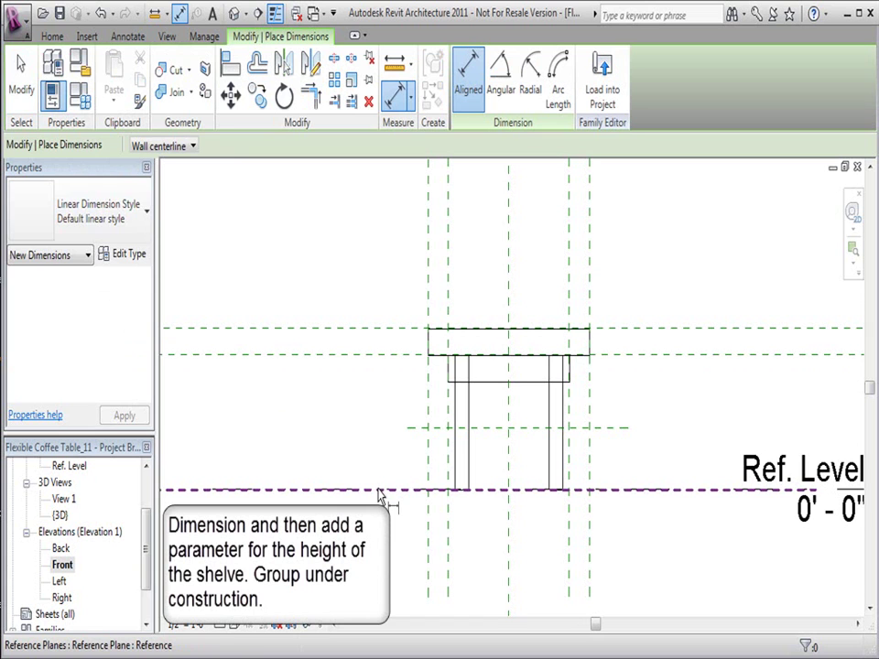
pyautogui.click(379, 492)
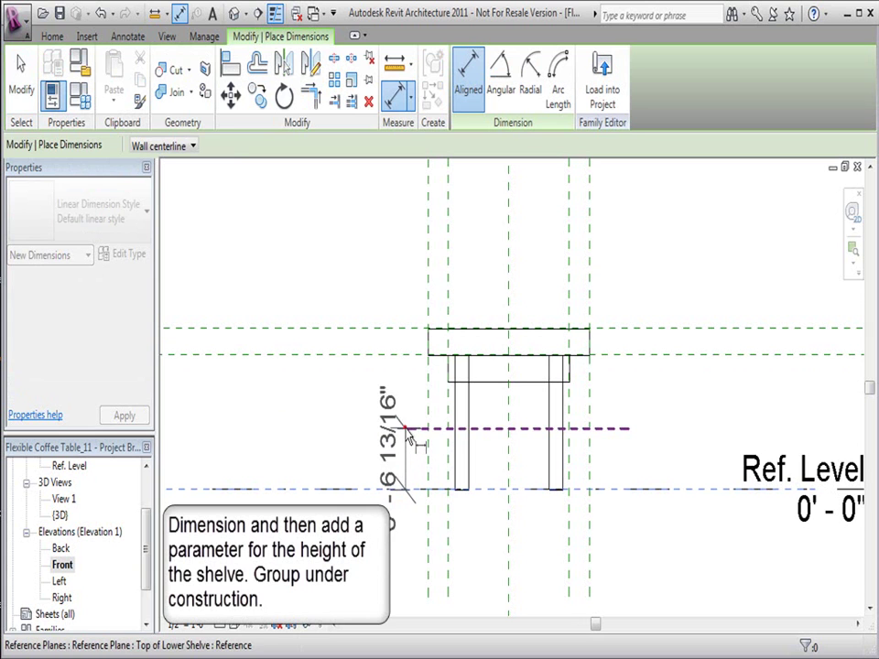
pyautogui.click(407, 429)
pyautogui.click(371, 439)
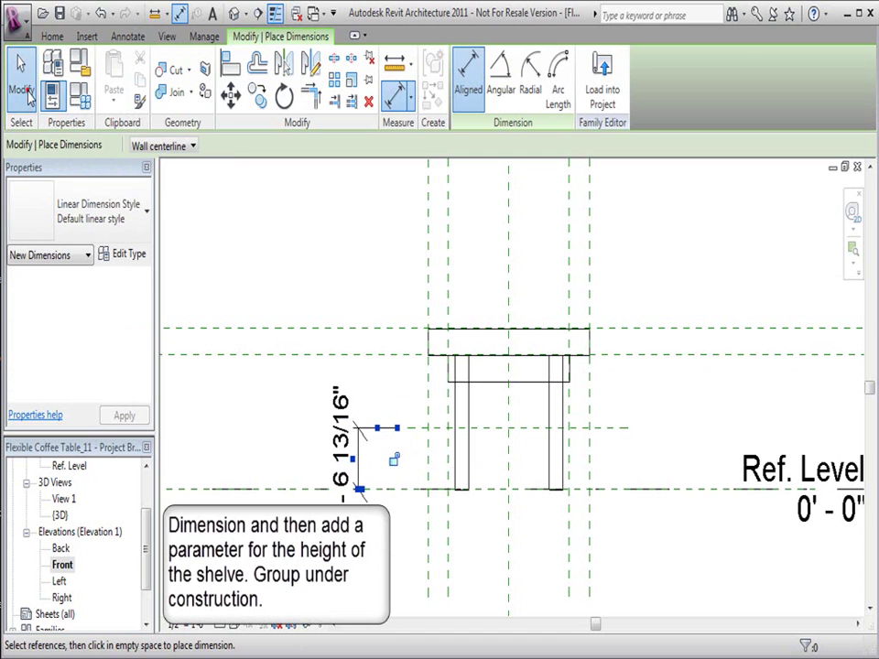
pyautogui.click(28, 95)
pyautogui.click(347, 481)
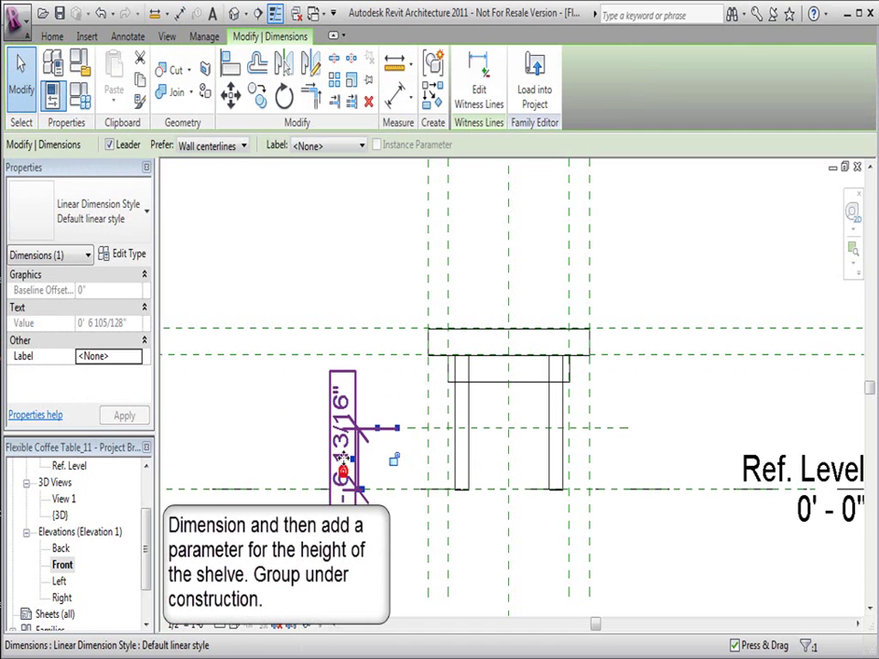
pyautogui.click(361, 147)
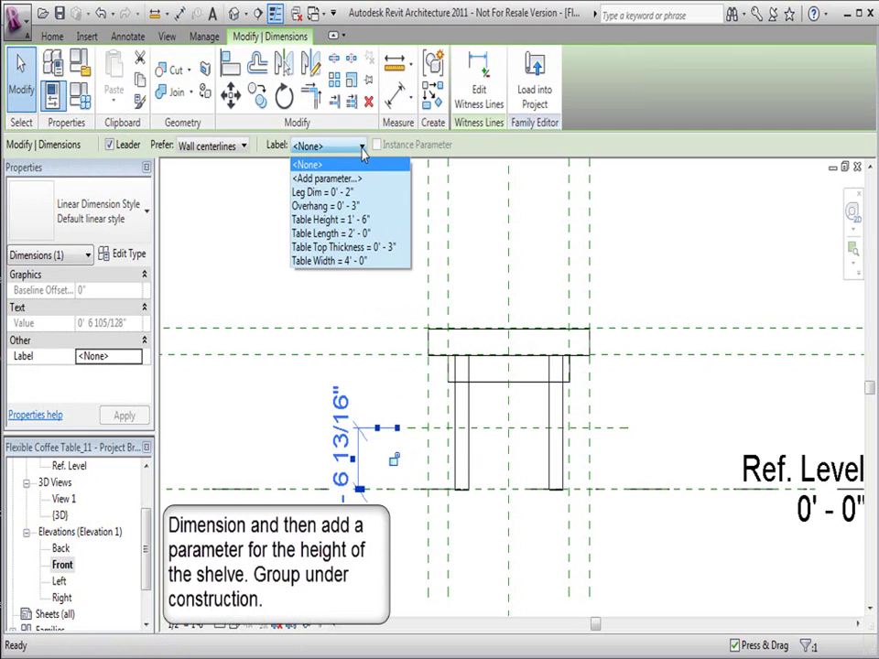
# - Label the dimension with a new type parameter 'Height of Lower Shelve' grouped under Construction
pyautogui.click(358, 178)
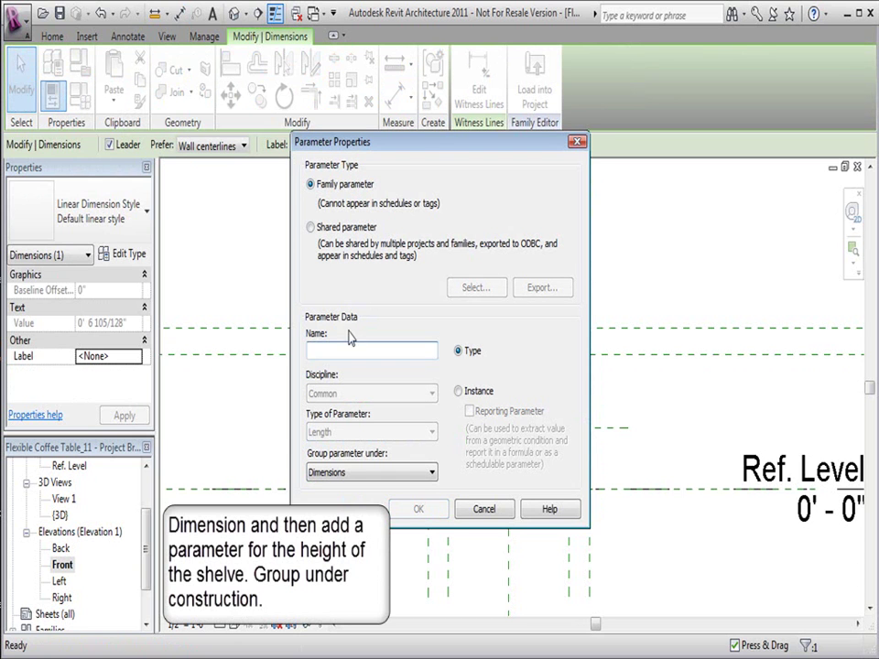
pyautogui.write('Height of Lower Shelve')
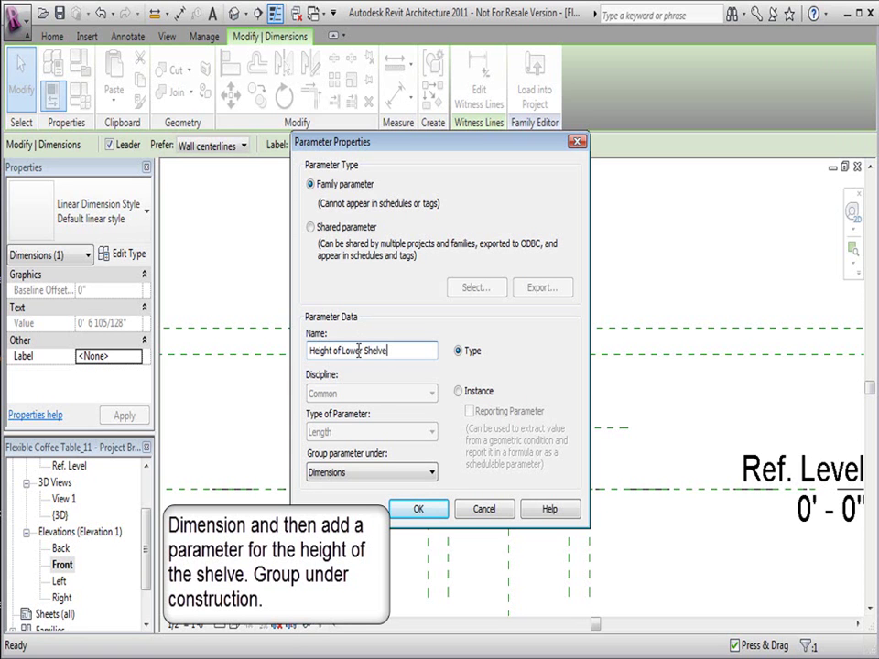
pyautogui.click(432, 476)
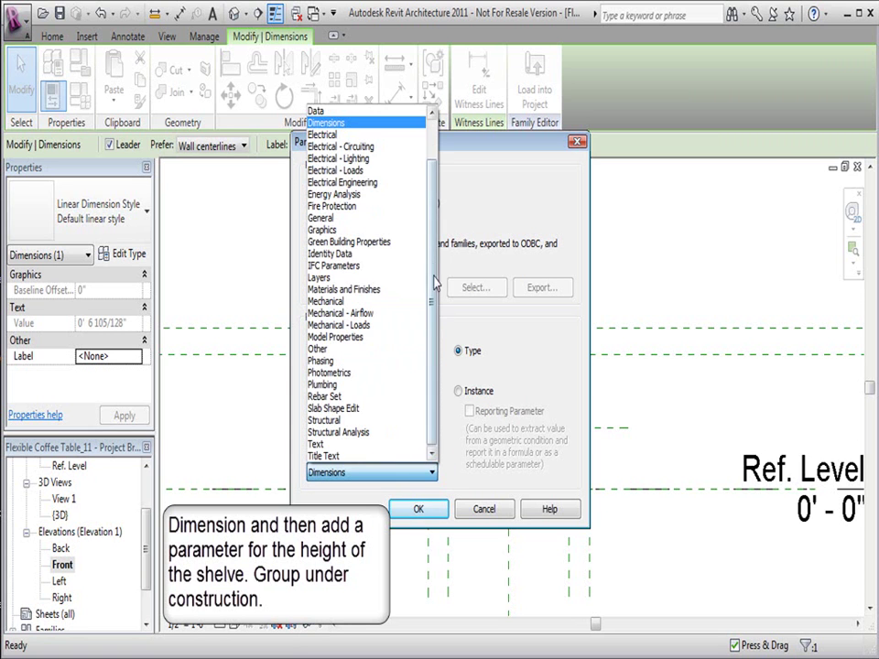
pyautogui.moveTo(430, 206); pyautogui.dragTo(432, 163)
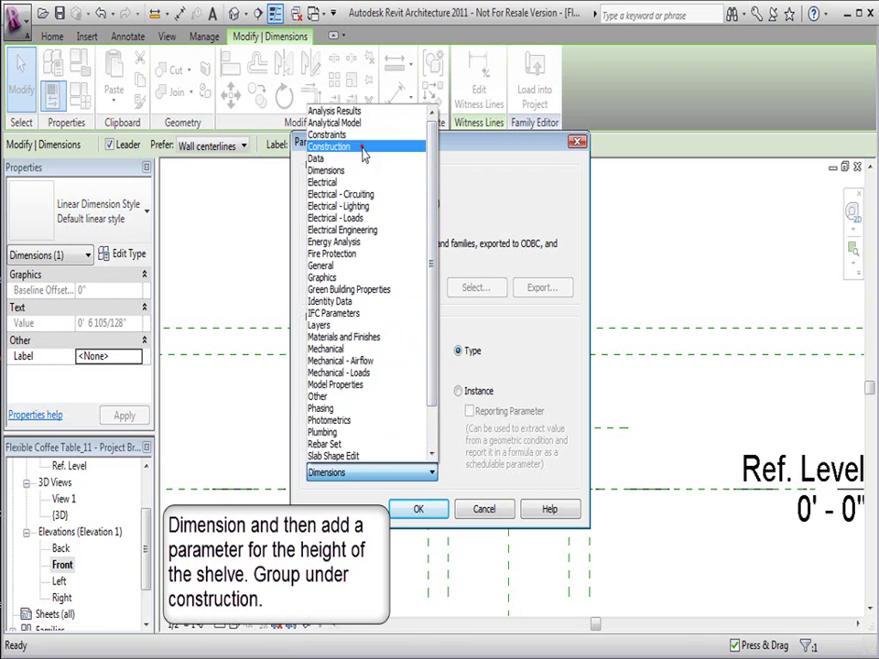
pyautogui.click(362, 147)
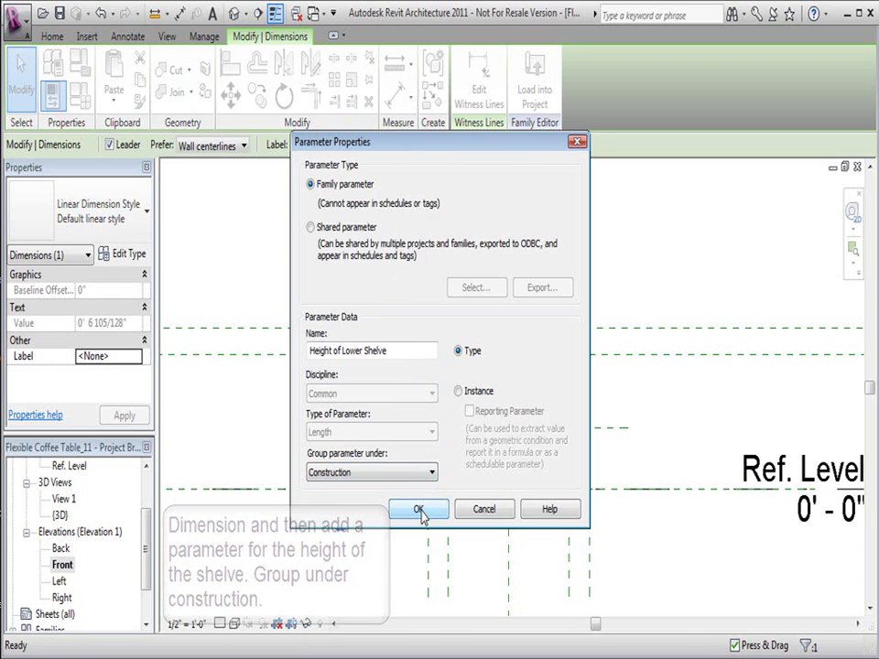
pyautogui.click(425, 510)
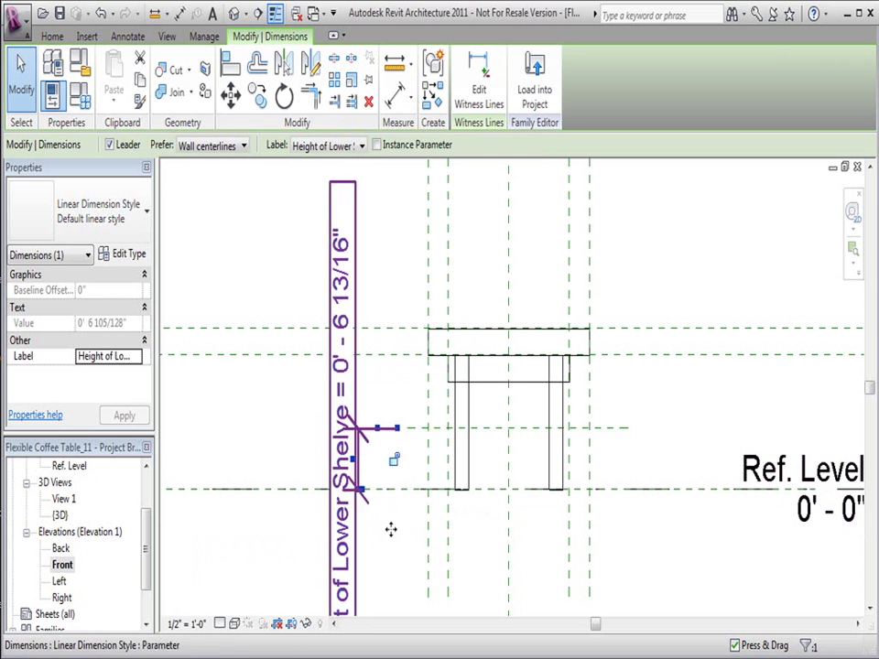
# - Open the Ref. Level floor plan and center the table in the view
pyautogui.press('Escape')
pyautogui.moveTo(147, 535); pyautogui.dragTo(151, 493)
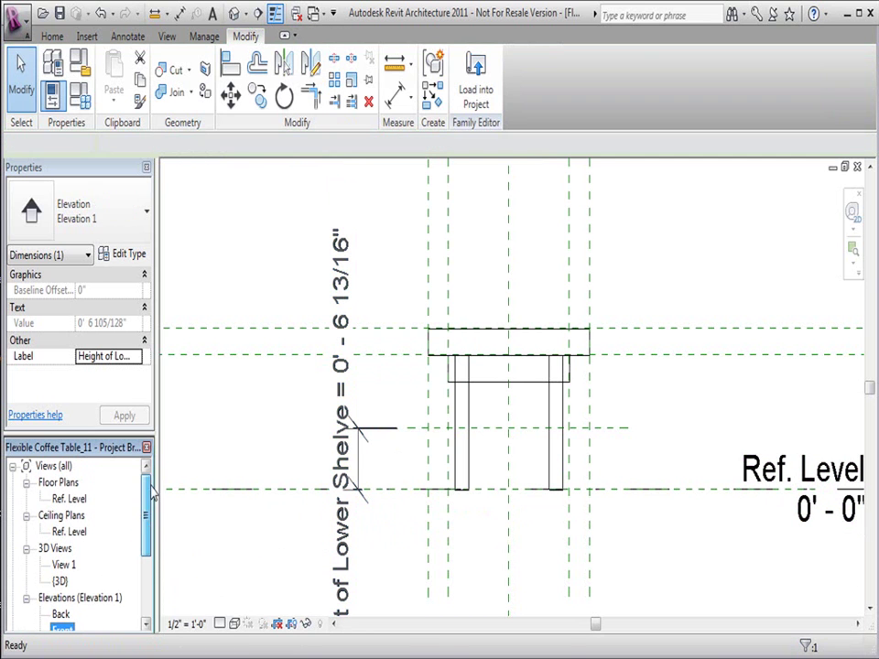
pyautogui.doubleClick(76, 499)
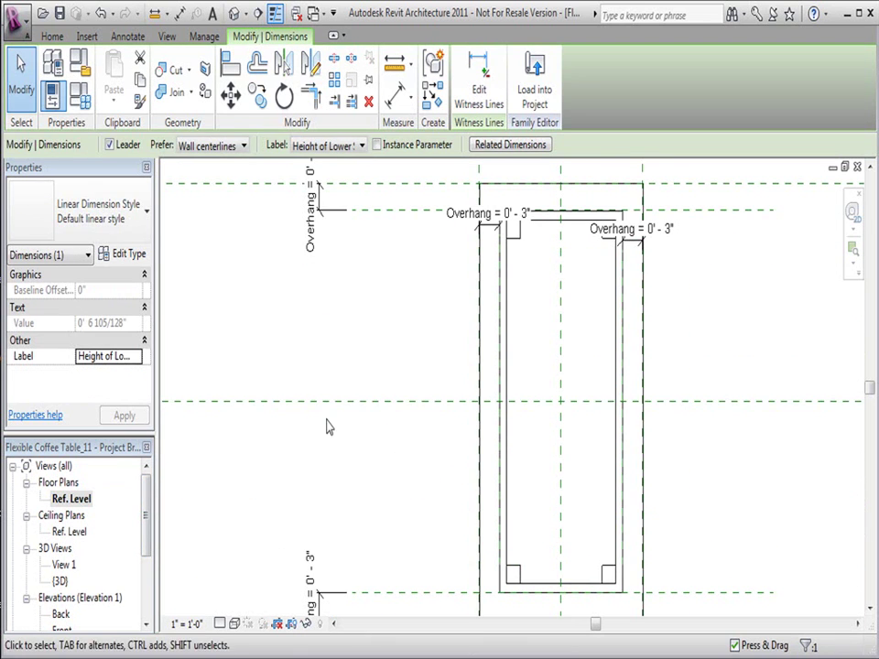
pyautogui.scroll(-3, 382, 360)
pyautogui.scroll(-1, 394, 360)
pyautogui.moveTo(408, 361); pyautogui.dragTo(378, 364, button='middle')
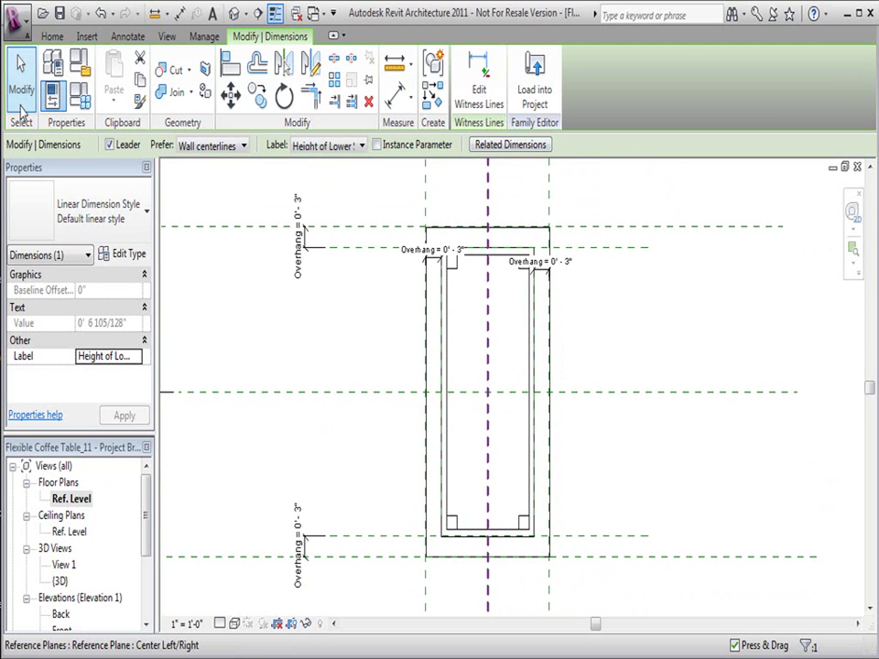
# - Start a solid extrusion on the Top of Lower Shelve reference plane
pyautogui.click(47, 35)
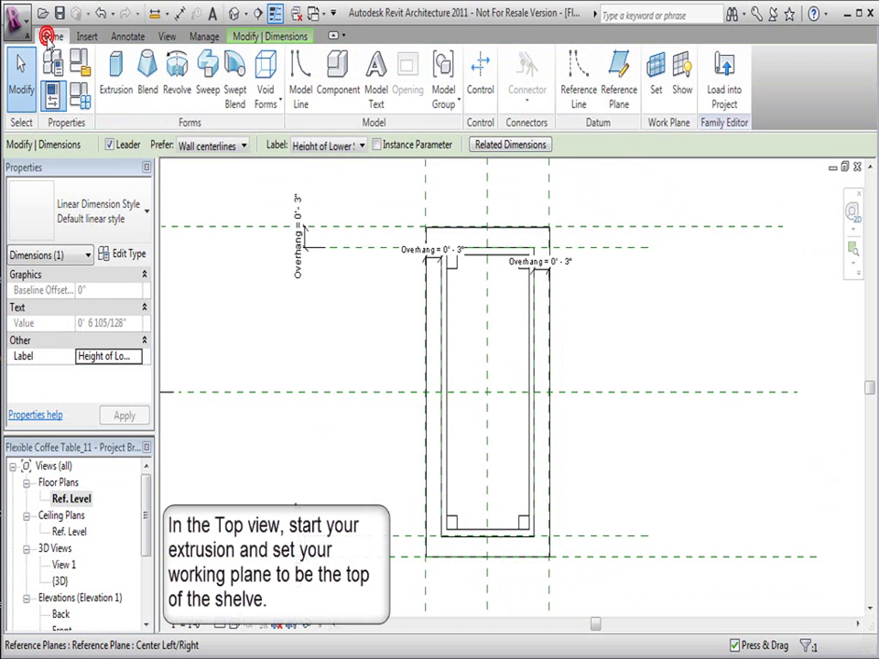
pyautogui.click(115, 79)
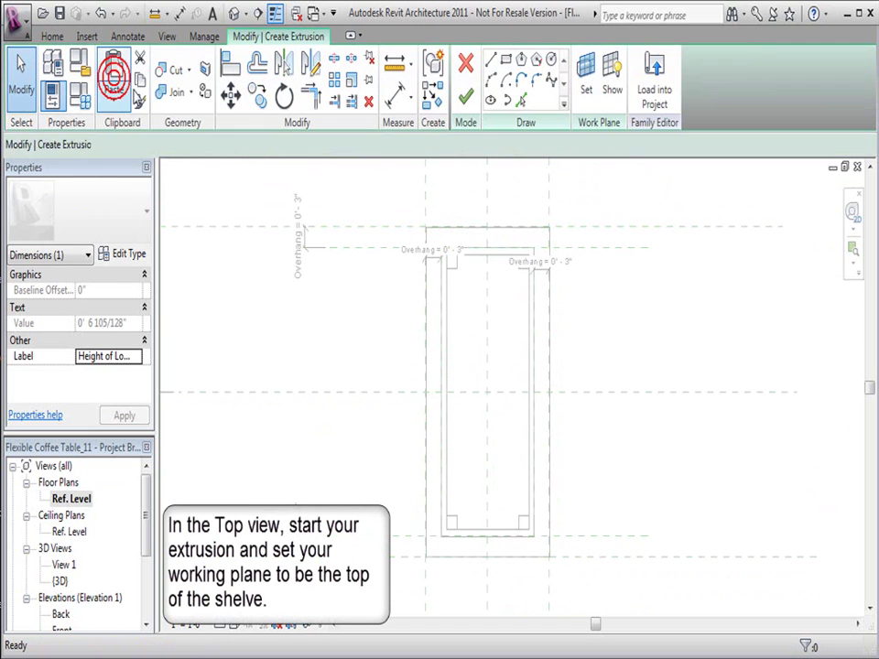
pyautogui.click(587, 81)
pyautogui.click(550, 338)
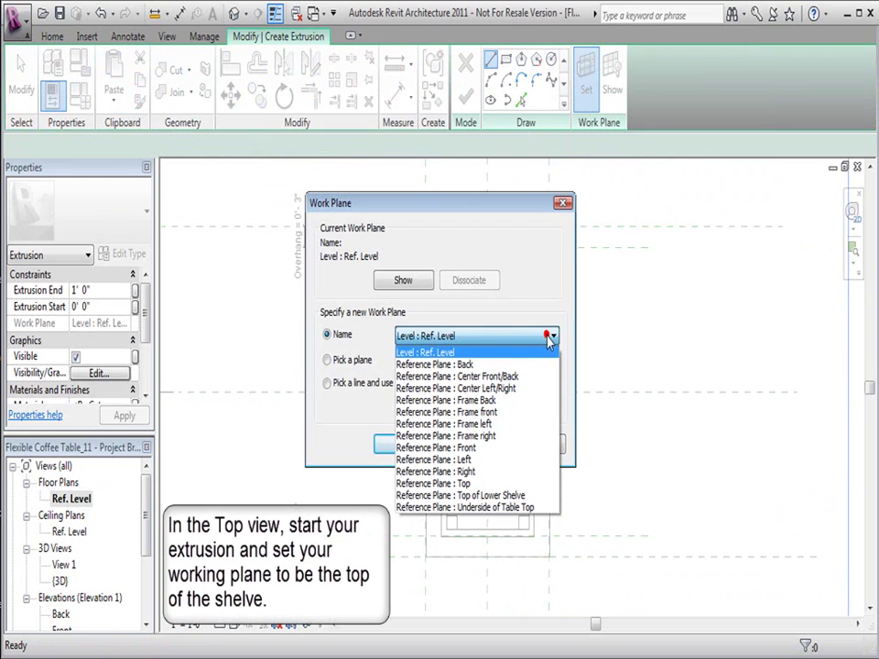
pyautogui.click(508, 495)
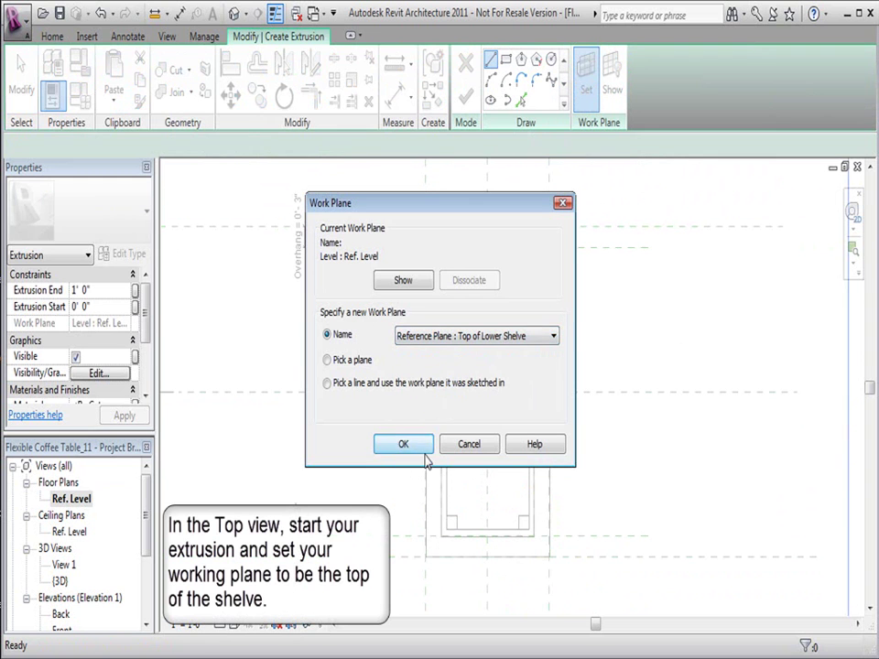
pyautogui.click(384, 496)
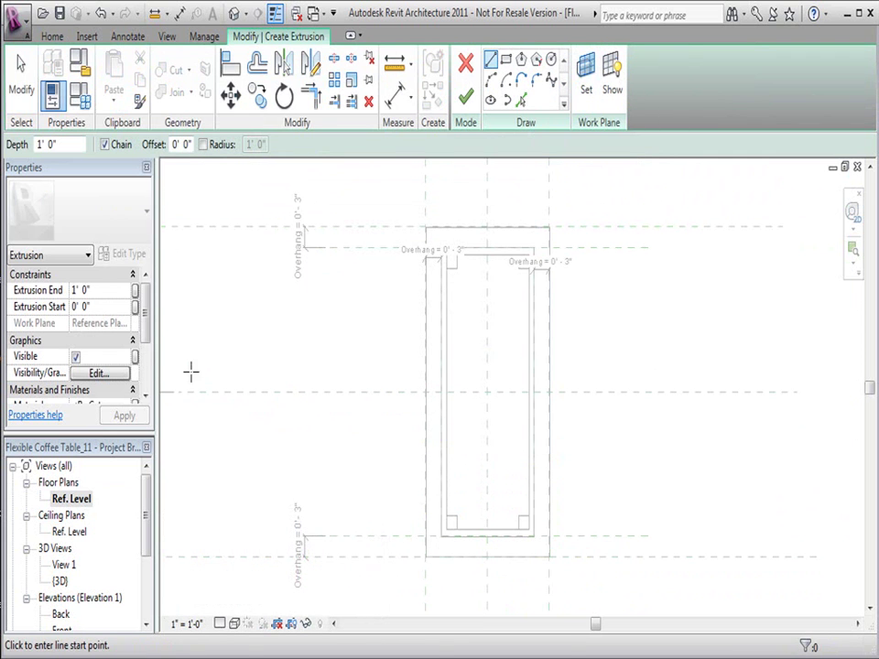
# - Set the extrusion's Extrusion End to -0' 0 1/2"
pyautogui.click(98, 290)
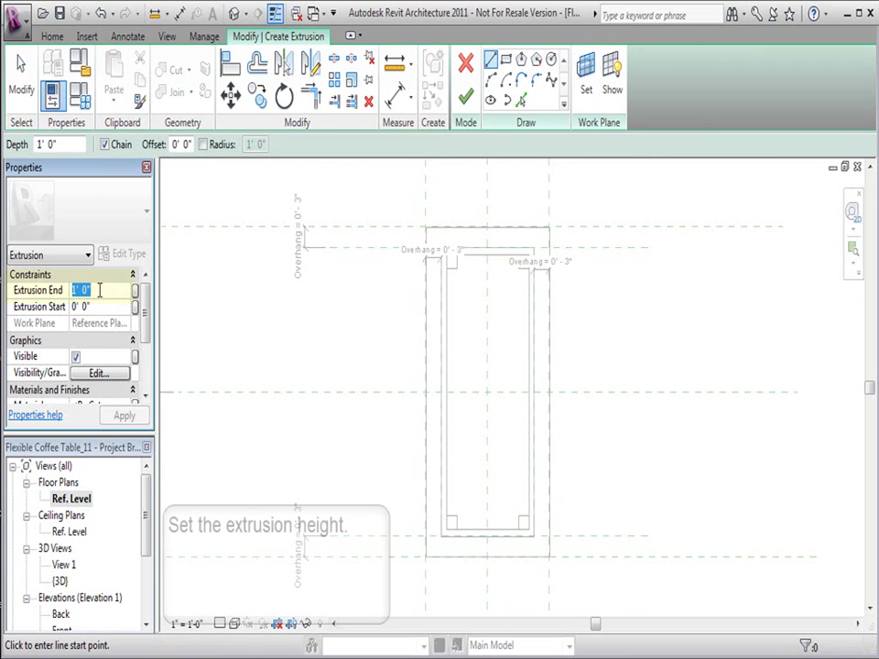
pyautogui.write('-5')
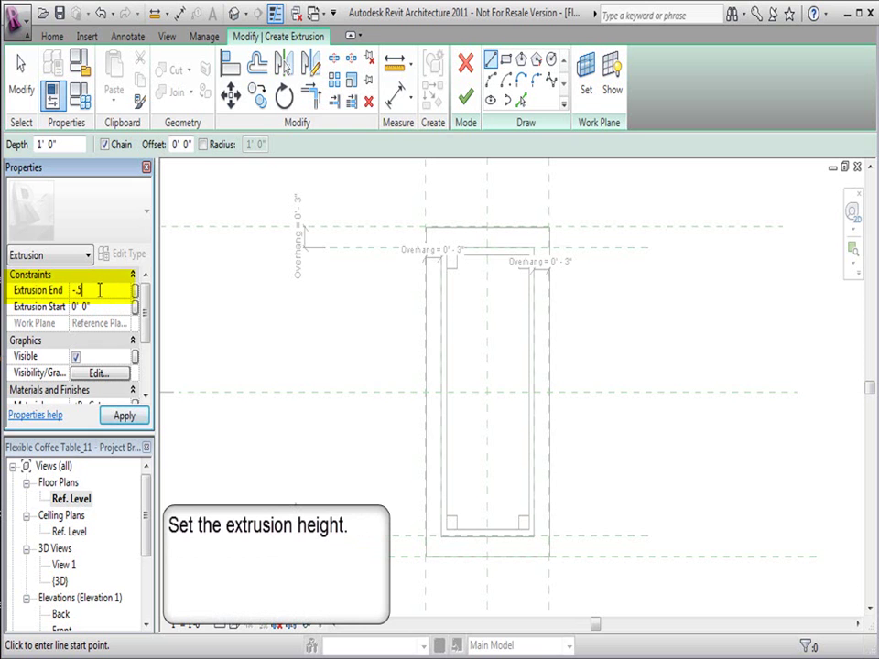
pyautogui.press('Return')
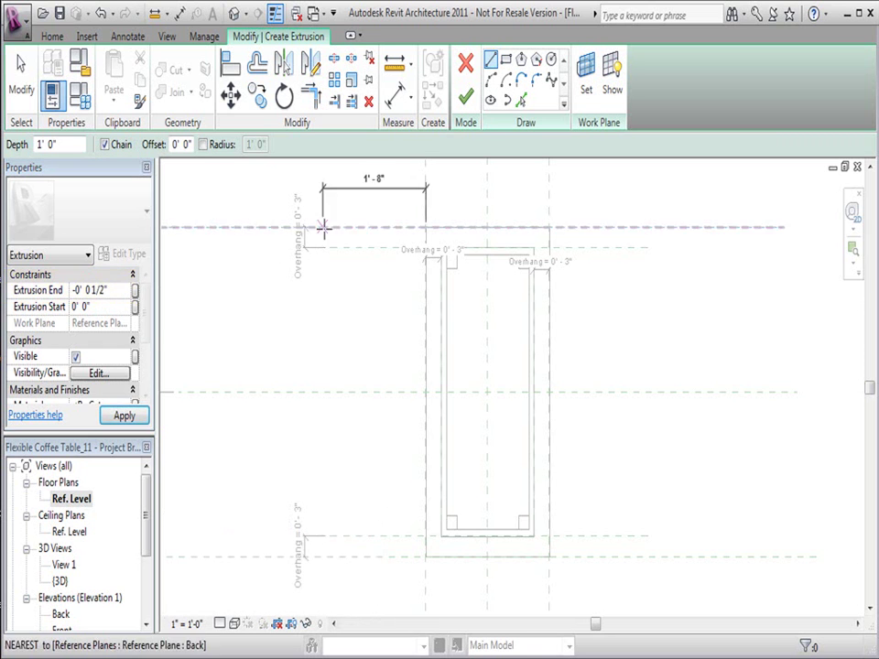
# - Sketch the shelf rectangle between the inner corners of the table legs
pyautogui.click(505, 59)
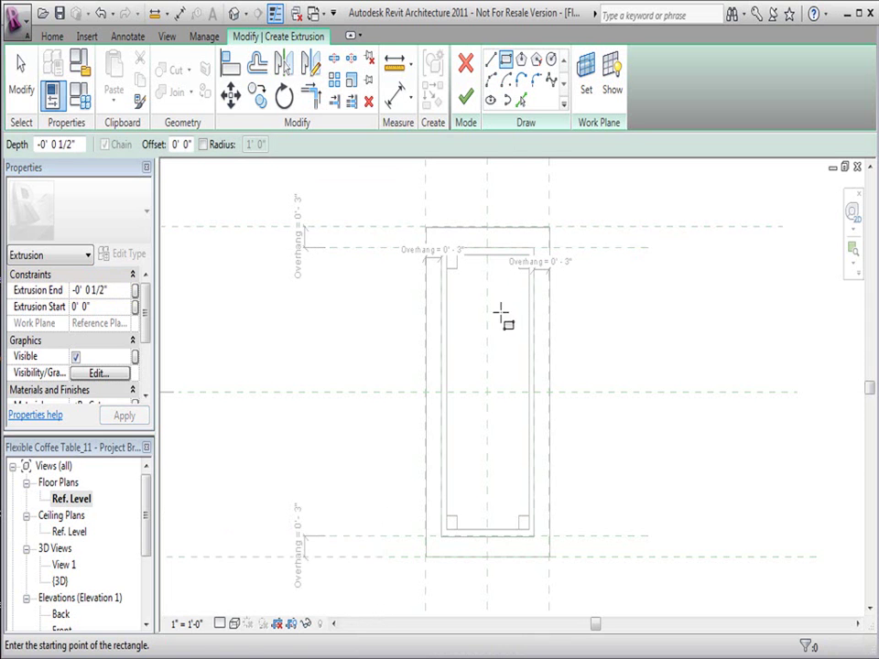
pyautogui.click(460, 276)
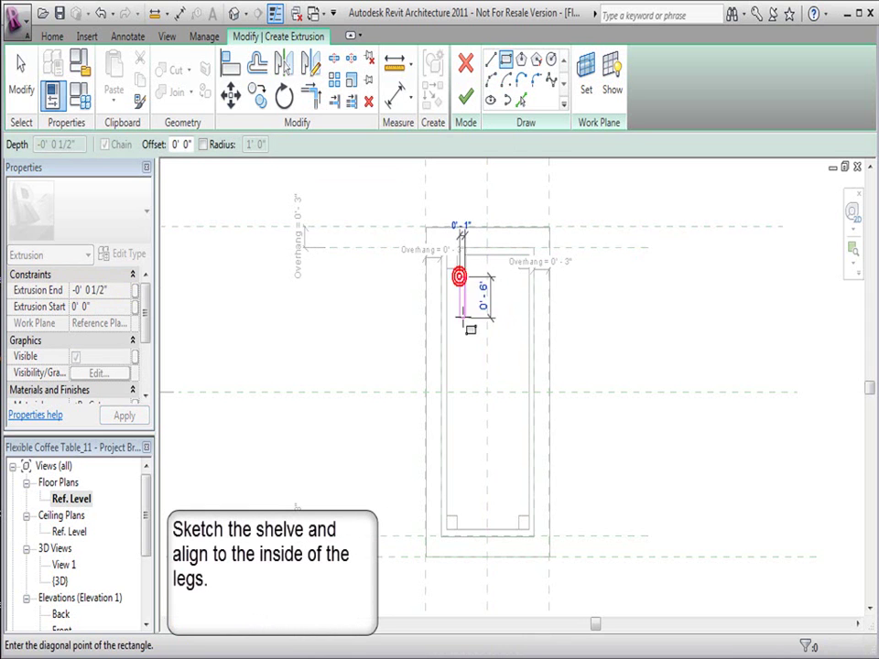
pyautogui.click(516, 509)
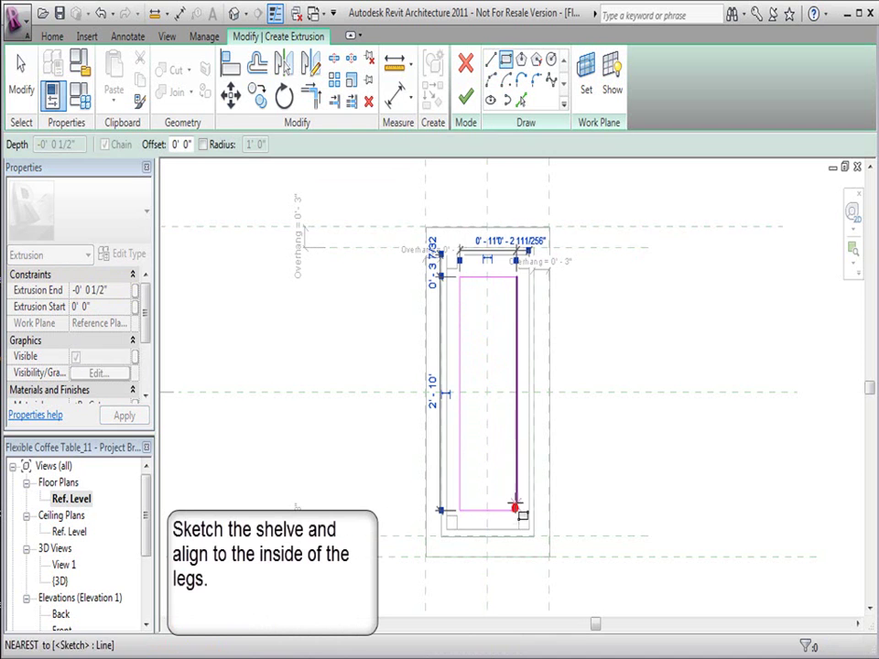
# - Align the shelf edges to the inner leg edges and reference line, locking right, bottom and top
pyautogui.click(230, 62)
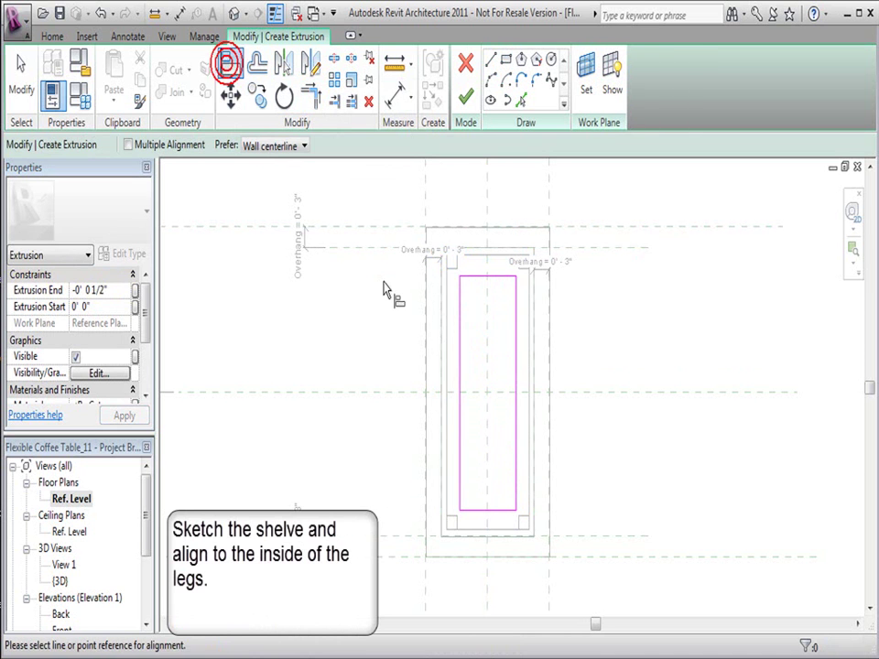
pyautogui.click(456, 517)
pyautogui.click(459, 478)
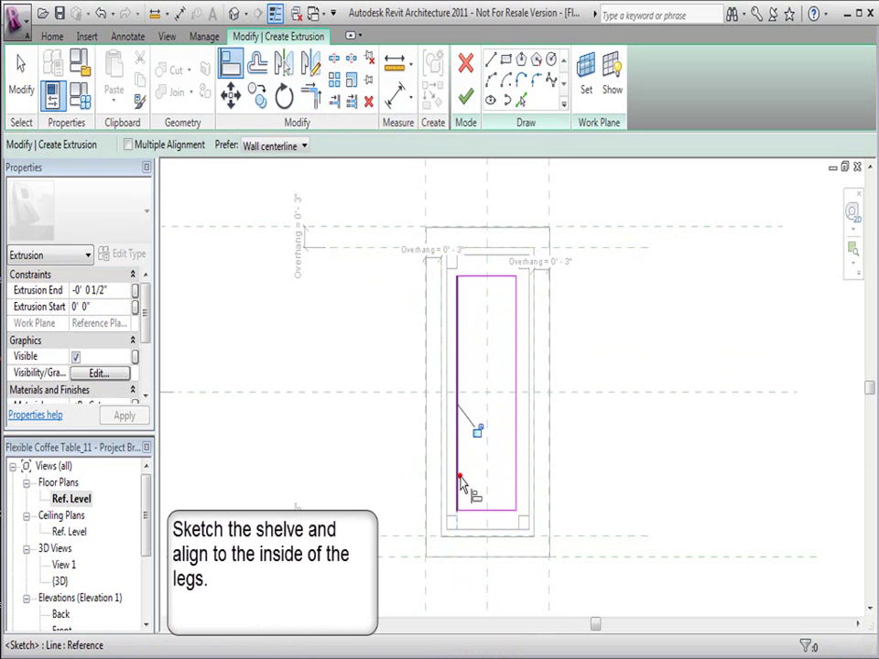
pyautogui.click(520, 527)
pyautogui.click(515, 476)
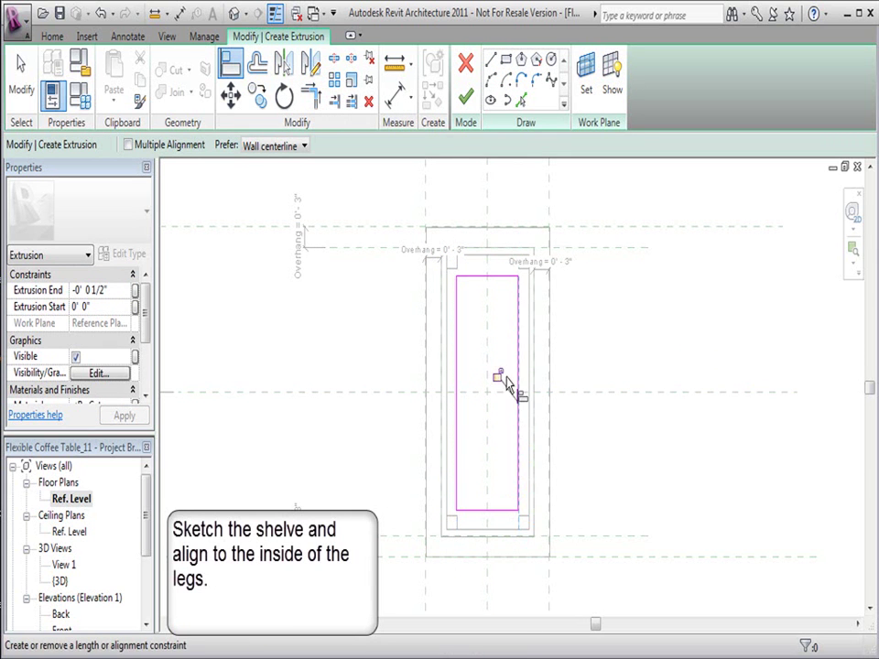
pyautogui.click(497, 374)
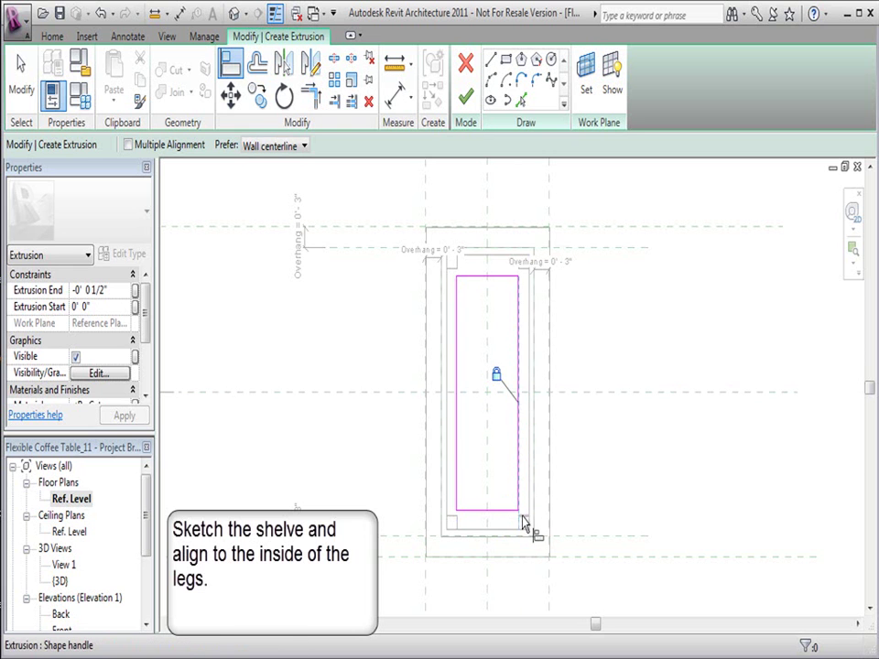
pyautogui.click(523, 522)
pyautogui.click(513, 511)
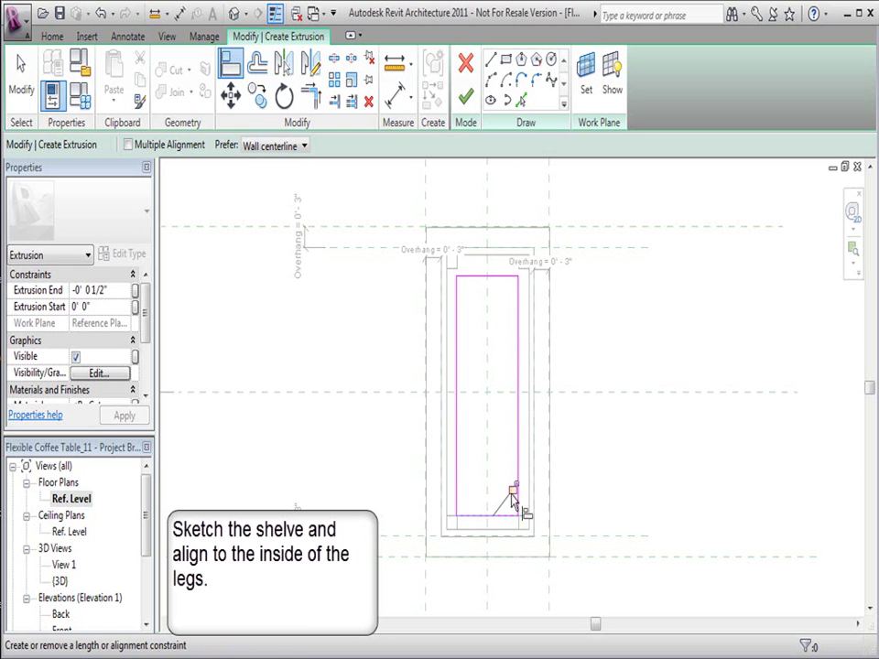
pyautogui.click(513, 491)
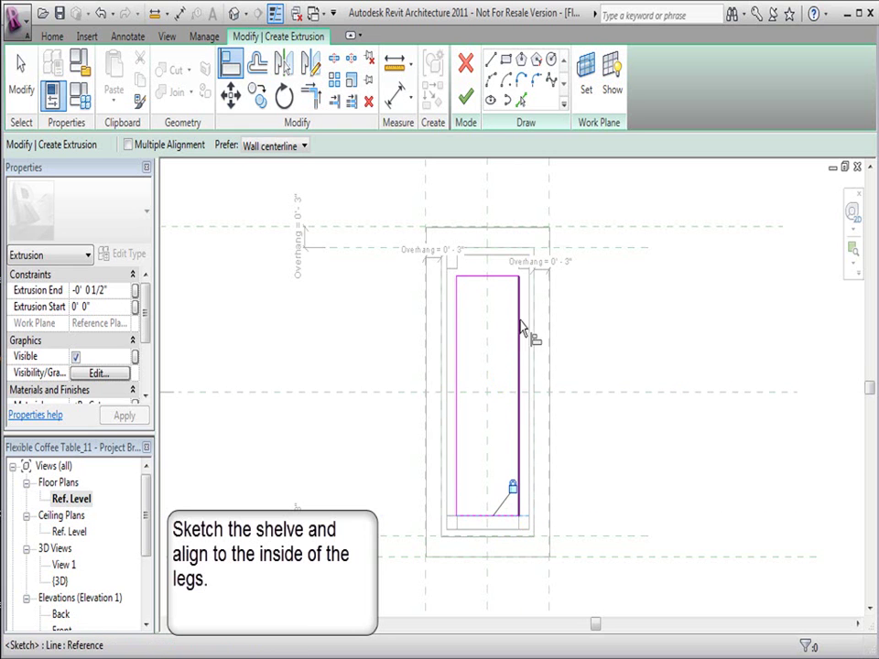
pyautogui.click(450, 269)
pyautogui.click(467, 280)
pyautogui.click(463, 295)
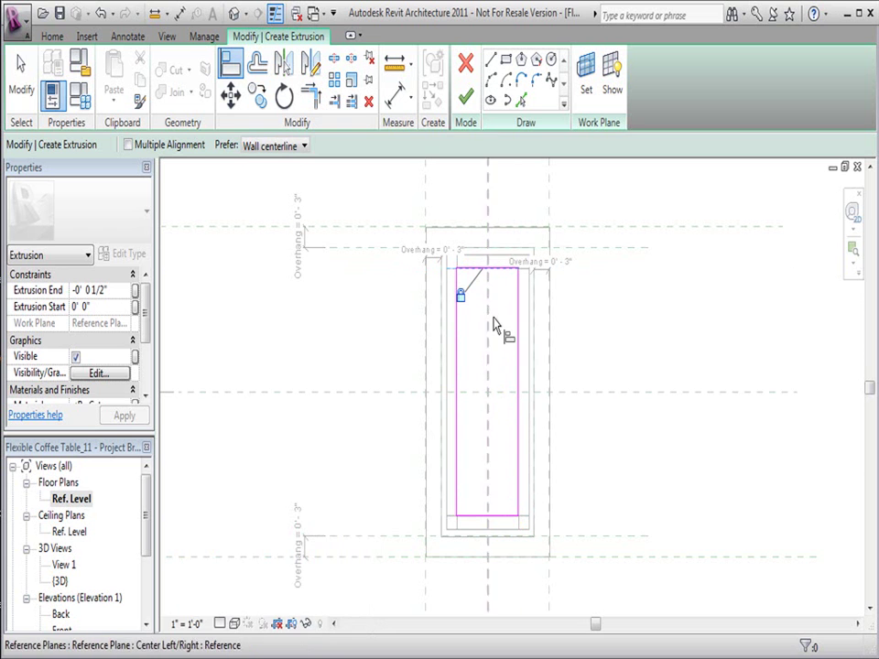
# - Finish the shelf extrusion and check it spans between the legs in the {3D} view
pyautogui.click(466, 99)
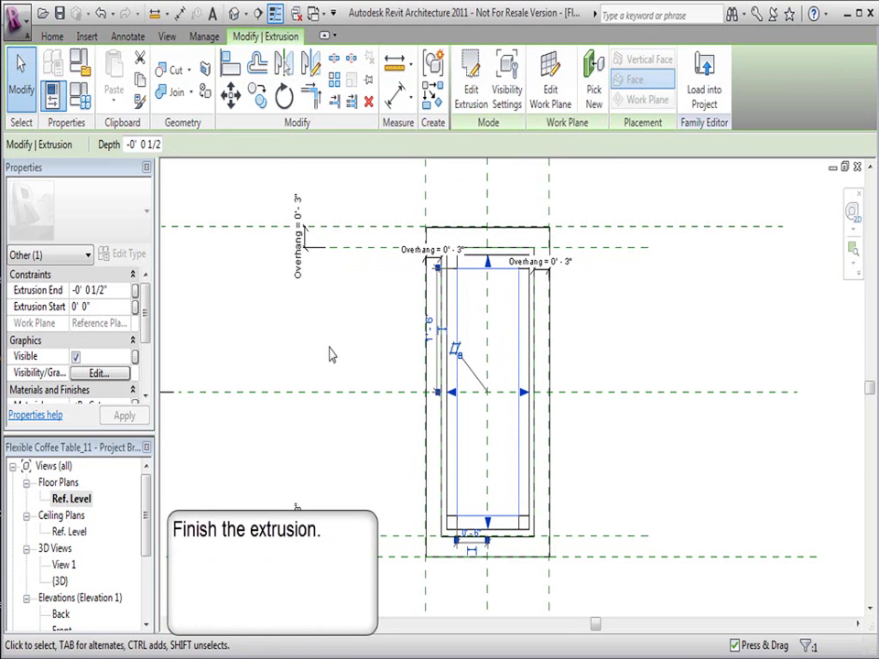
pyautogui.doubleClick(59, 580)
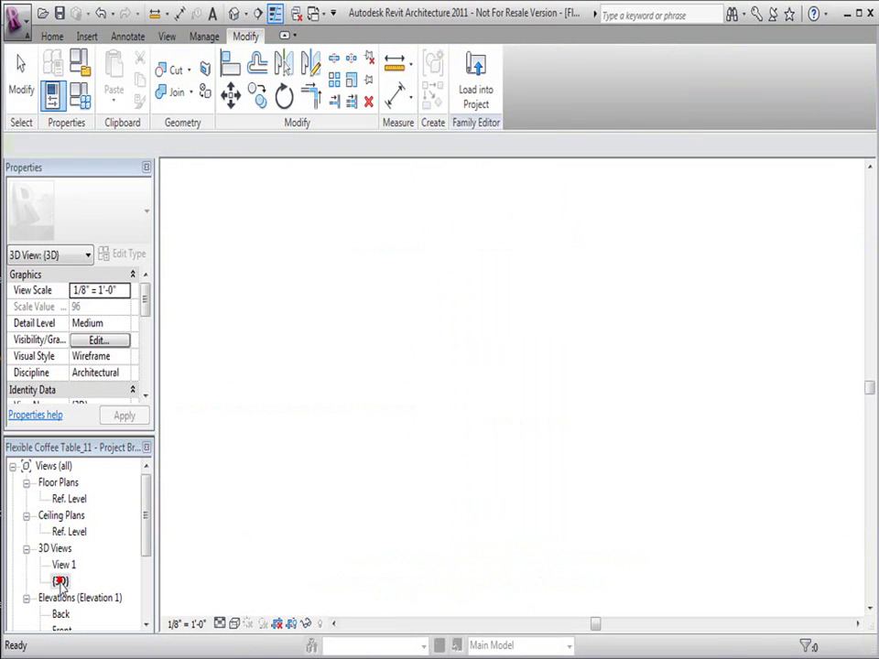
pyautogui.click(394, 558)
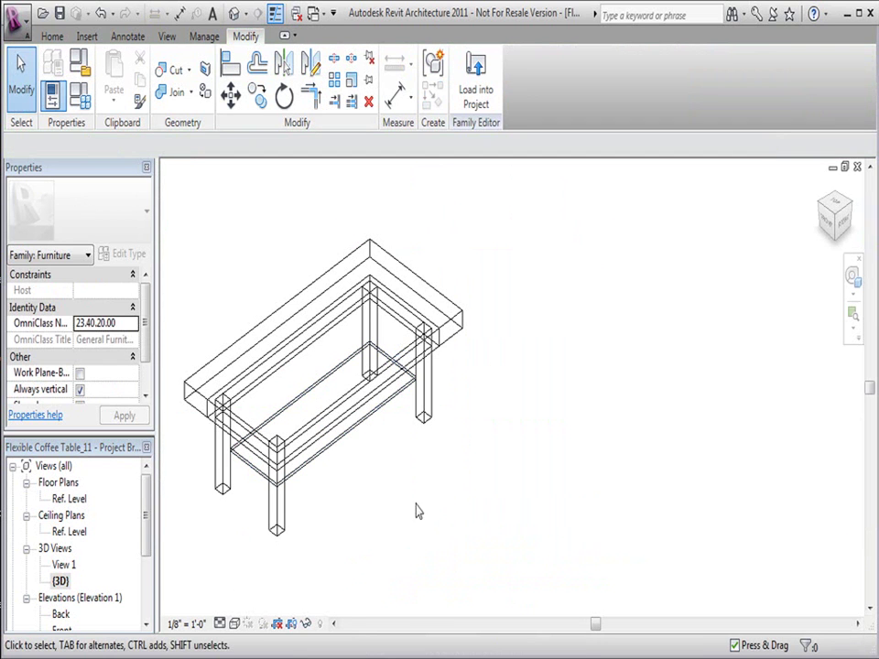
pyautogui.click(80, 99)
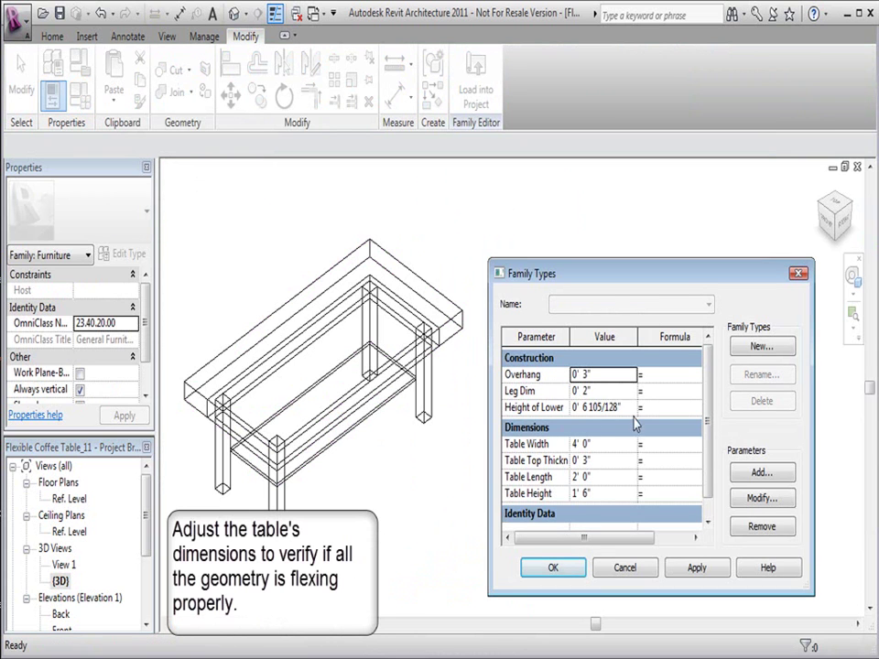
# - Set Height of Lower Shelve to 6" and apply it
pyautogui.click(632, 406)
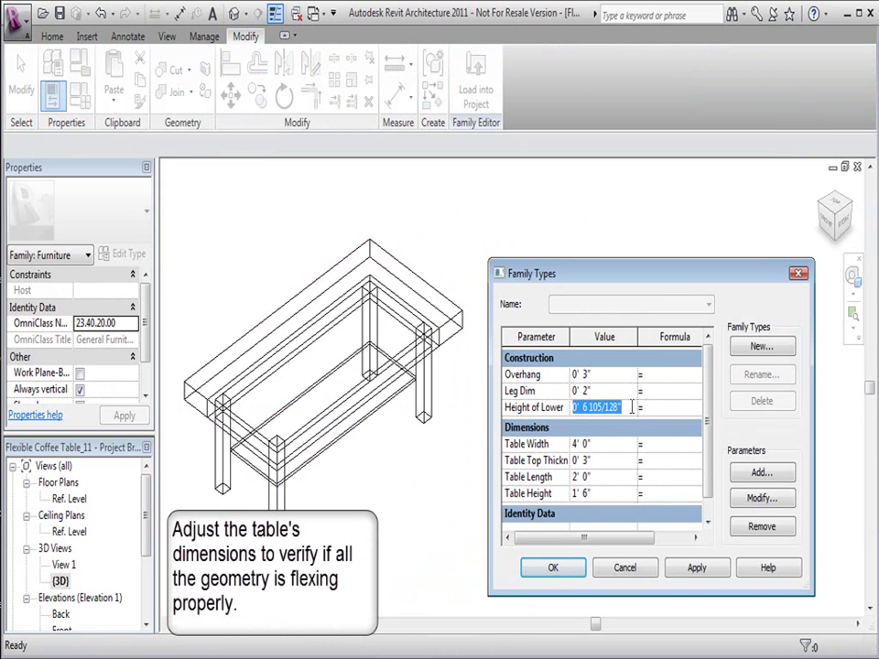
pyautogui.write('6')
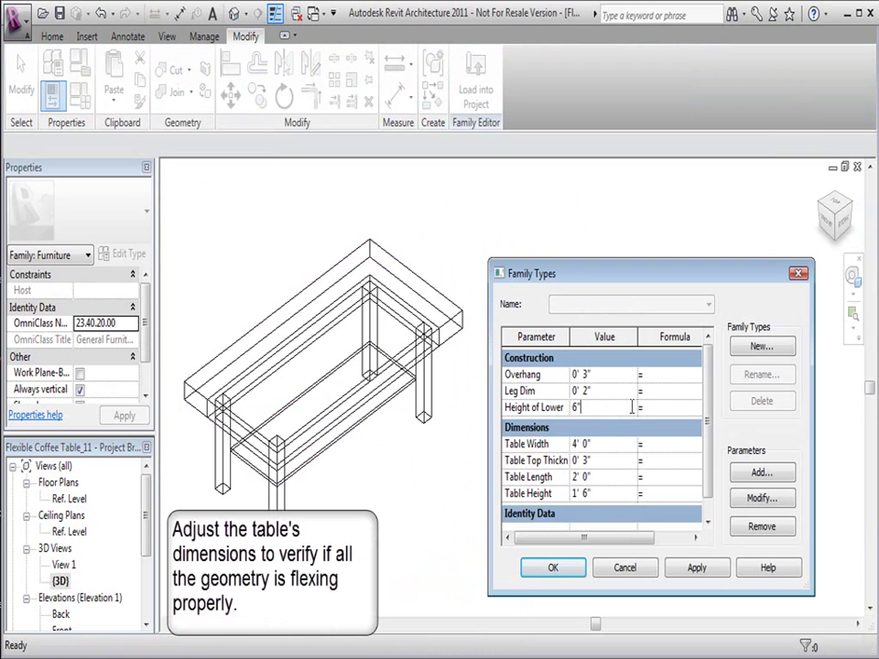
pyautogui.press('Tab')
pyautogui.click(695, 568)
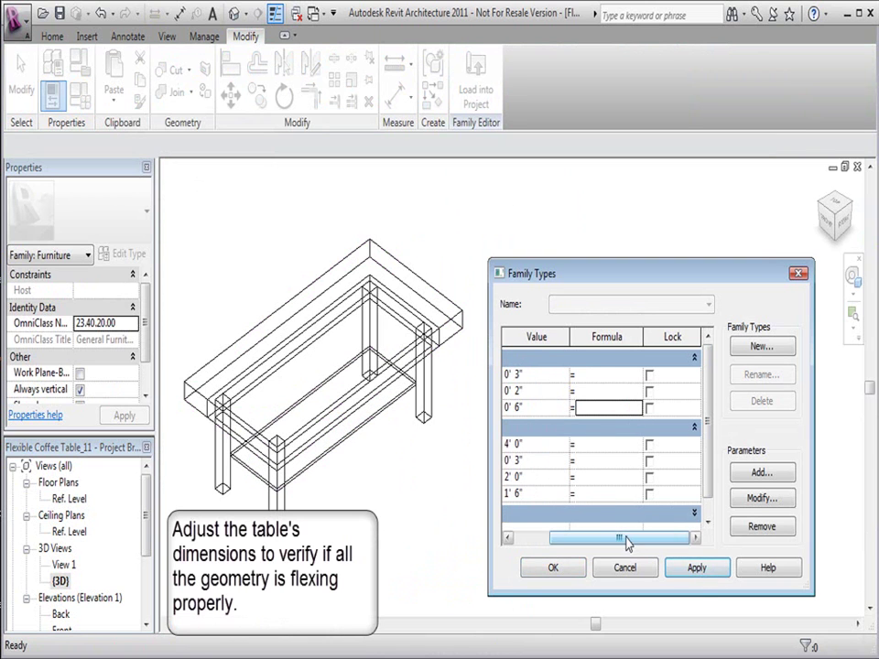
pyautogui.moveTo(626, 543); pyautogui.dragTo(586, 540)
# - Set Table Width to 3' and apply it
pyautogui.click(601, 445)
pyautogui.doubleClick(601, 449)
pyautogui.write('3')
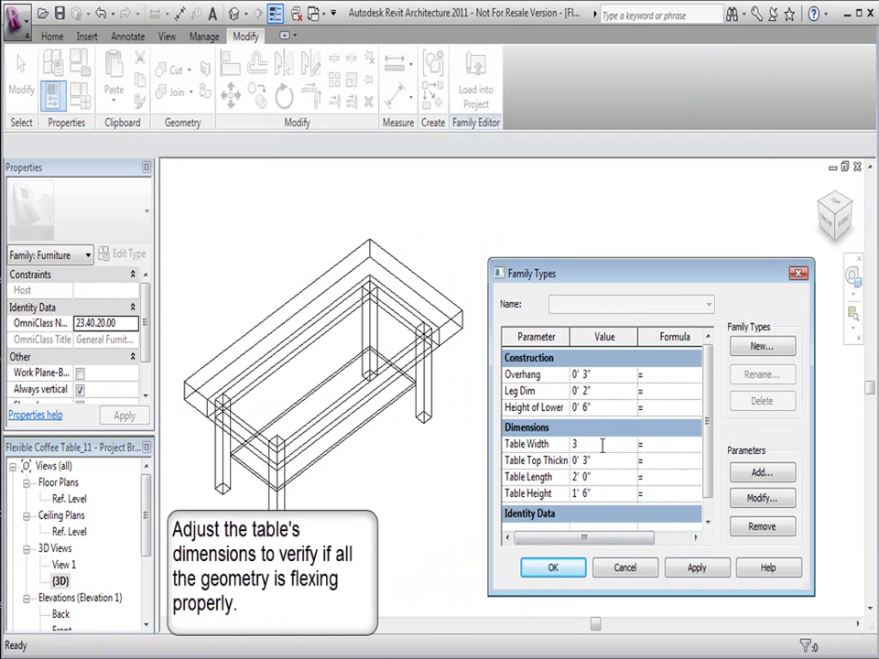
pyautogui.press('Tab')
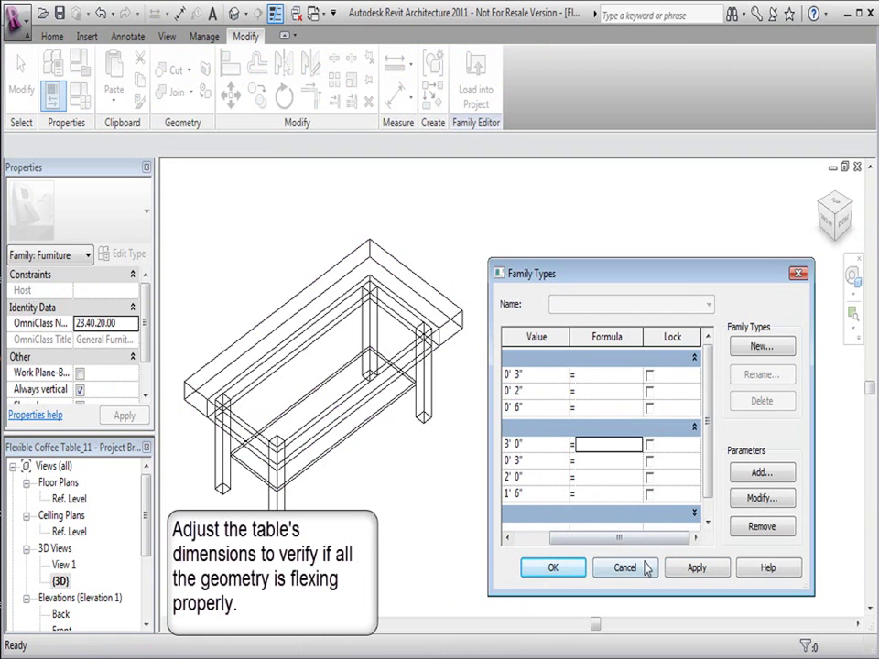
pyautogui.click(685, 568)
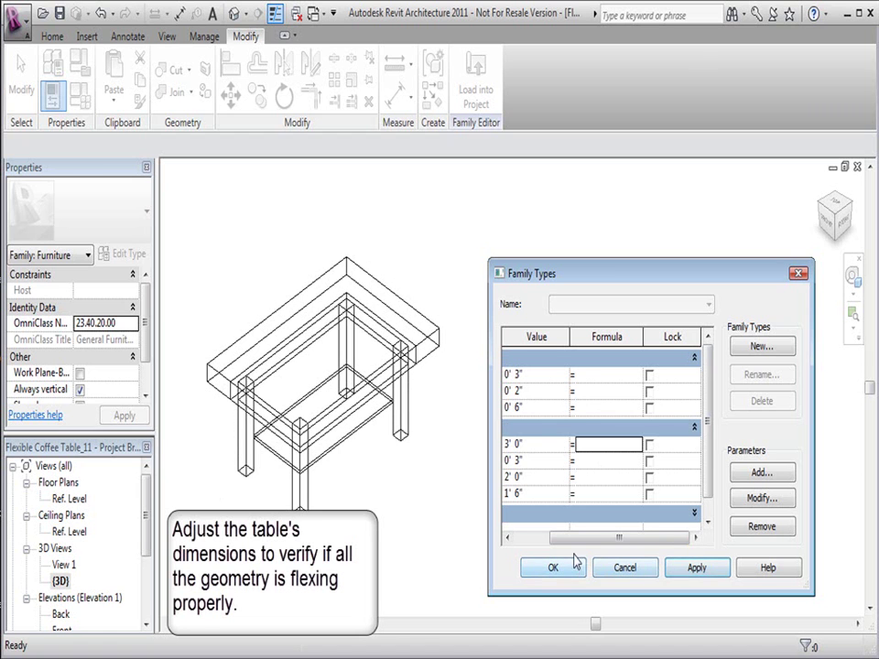
pyautogui.moveTo(576, 538); pyautogui.dragTo(545, 540)
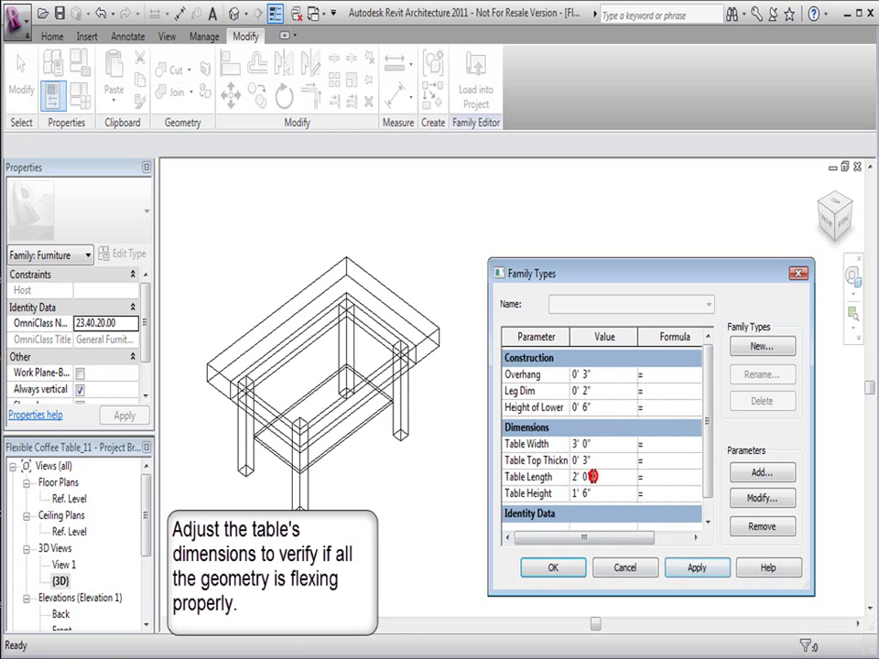
# - Set Table Length to 3' 0" and Table Top Thickness to 0' 2", then accept
pyautogui.moveTo(592, 476); pyautogui.dragTo(565, 482)
pyautogui.write('3')
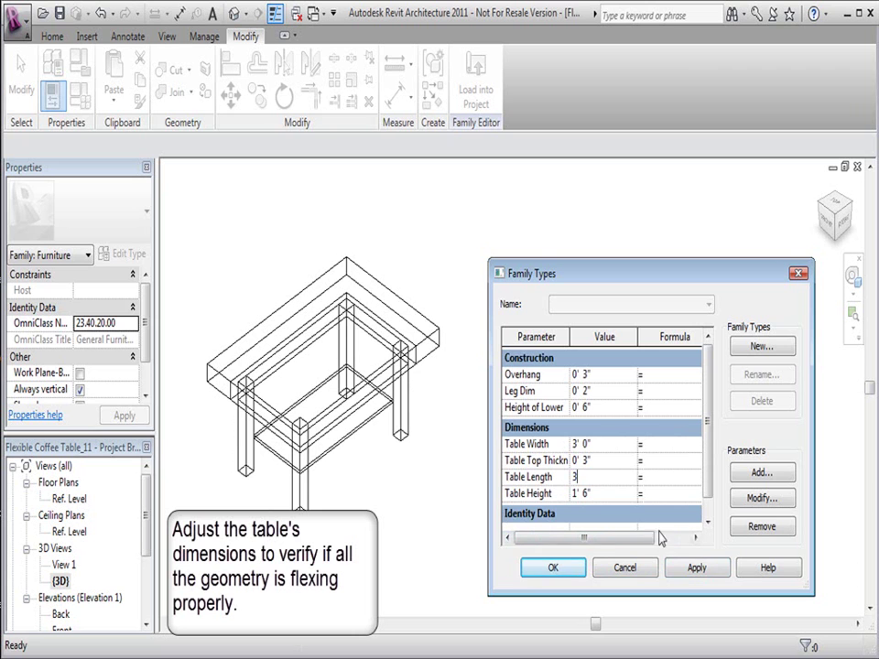
pyautogui.click(689, 568)
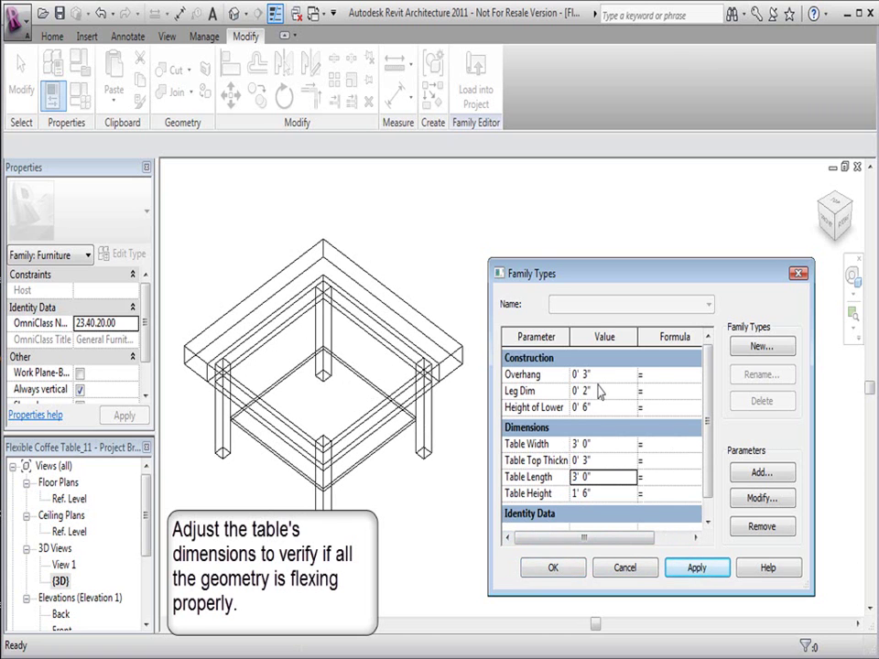
pyautogui.moveTo(600, 460); pyautogui.dragTo(569, 459)
pyautogui.click(599, 457)
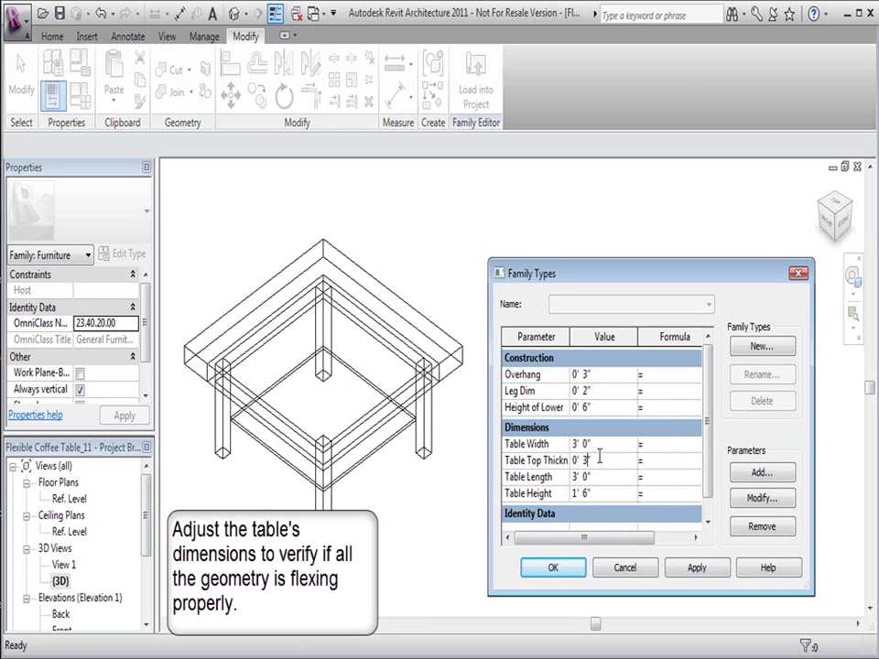
pyautogui.write('2')
pyautogui.press('Tab')
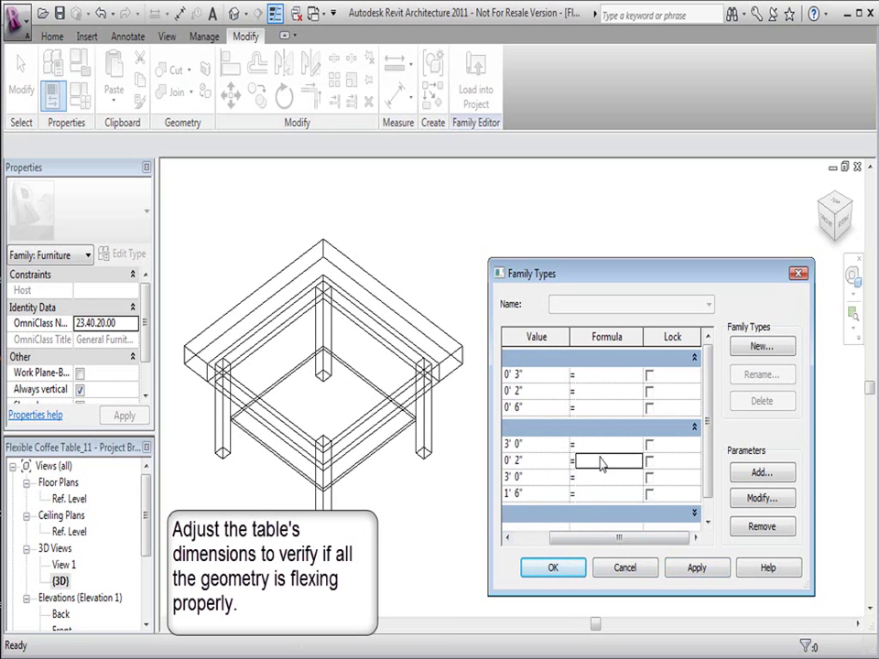
pyautogui.click(696, 569)
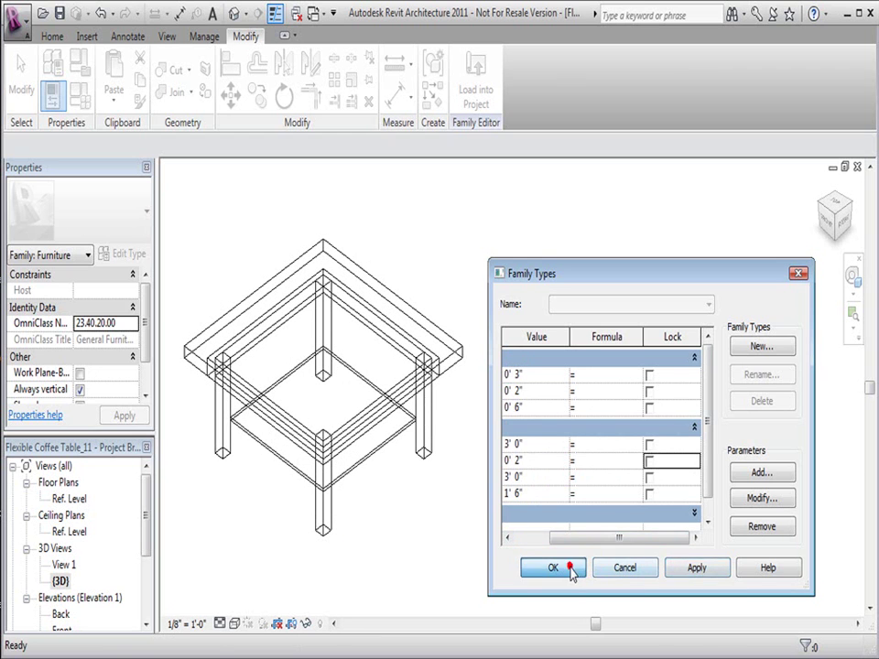
pyautogui.click(552, 568)
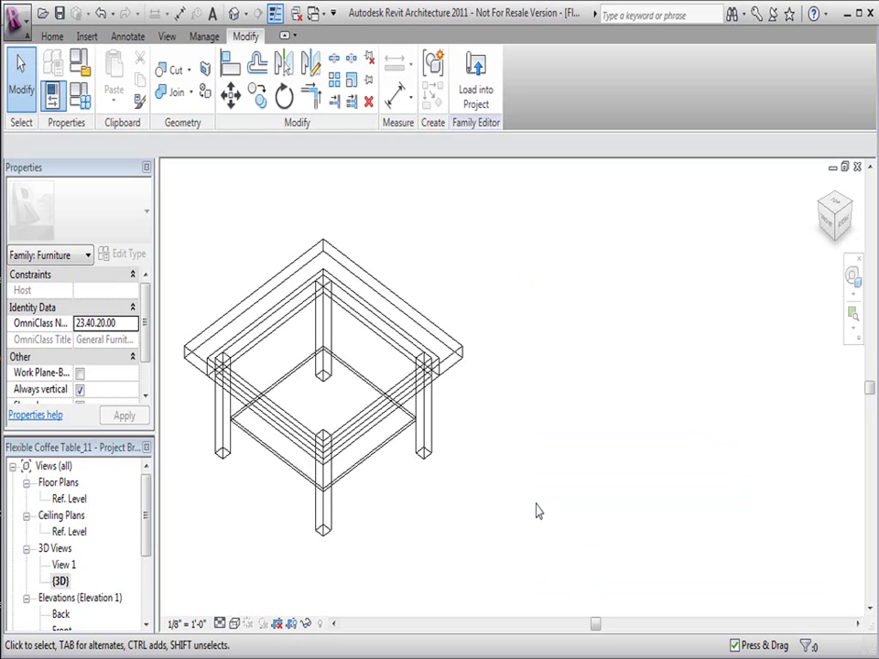